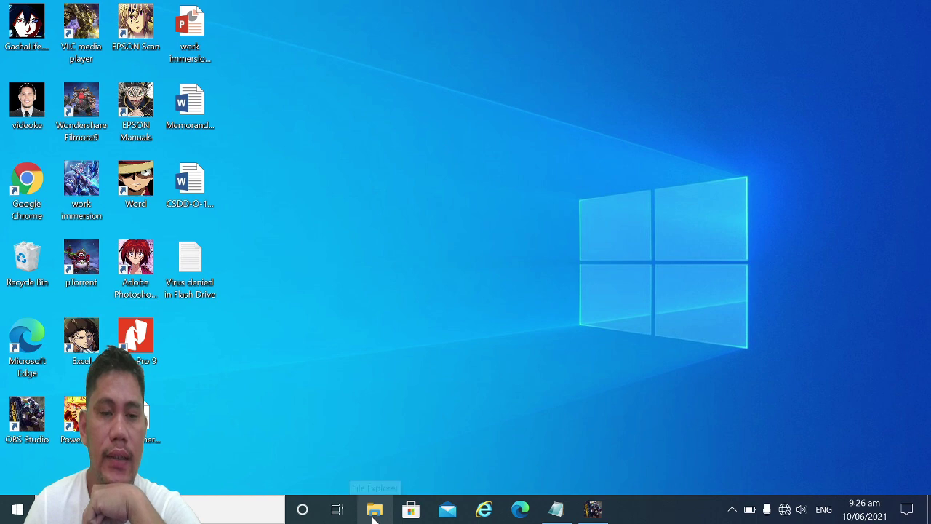
# Open File Explorer and show the drives and folders of This PC.
pyautogui.click(374, 510)
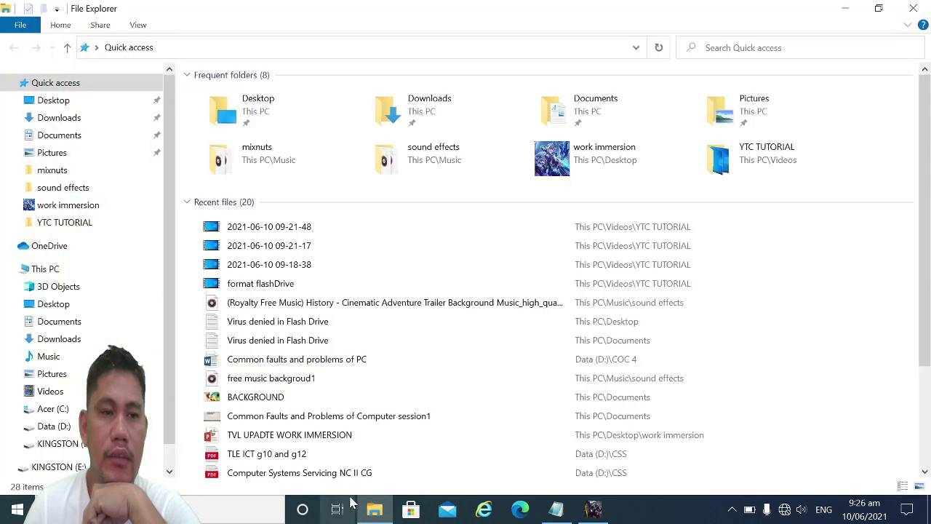
pyautogui.click(49, 268)
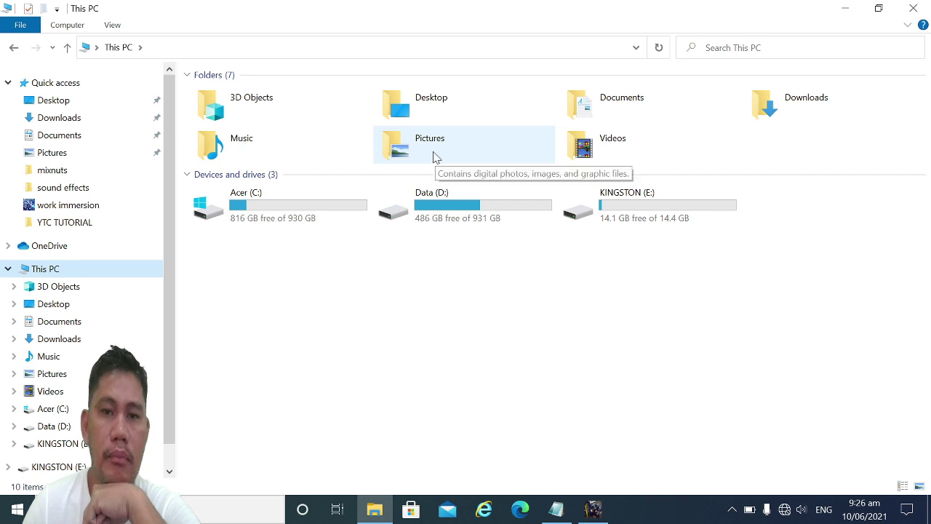
# Copy the anime image from the Pictures folder and go to the KINGSTON (E:) drive.
pyautogui.doubleClick(486, 158)
pyautogui.click(241, 214)
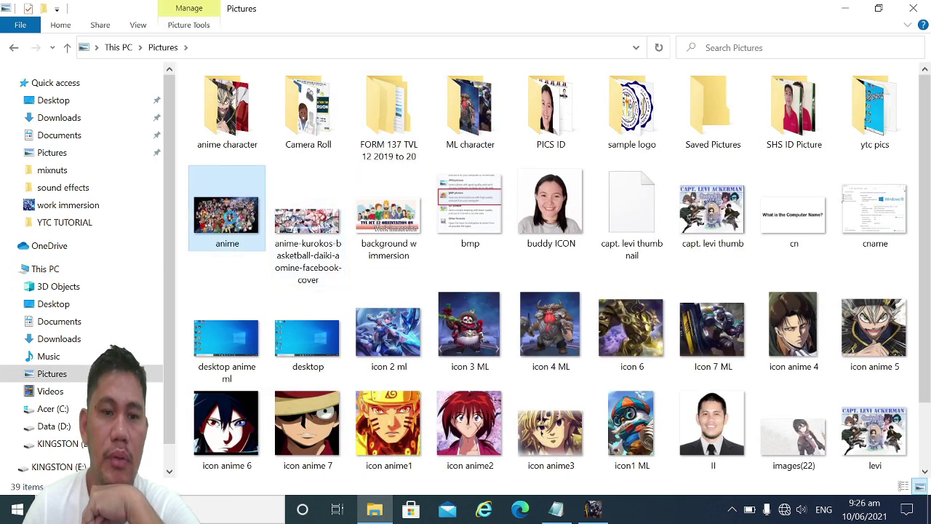
pyautogui.rightClick(229, 222)
pyautogui.click(265, 456)
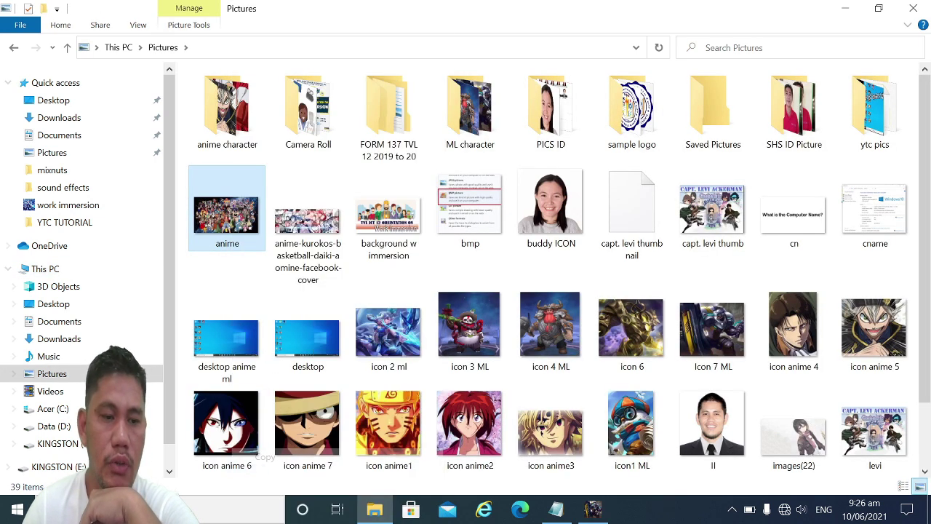
pyautogui.click(77, 445)
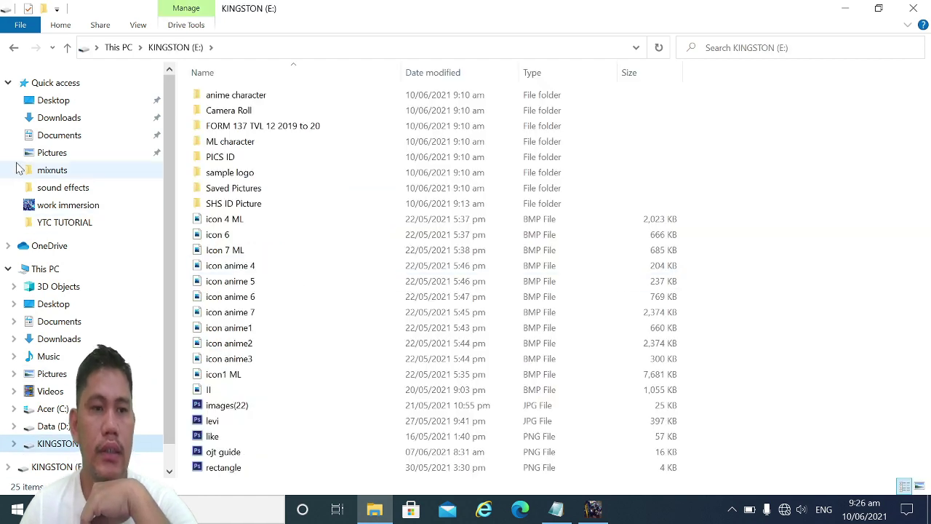
# Copy the TVL UPADTE WORK IMMERSION presentation from Documents onto the KINGSTON (E:) drive.
pyautogui.click(58, 136)
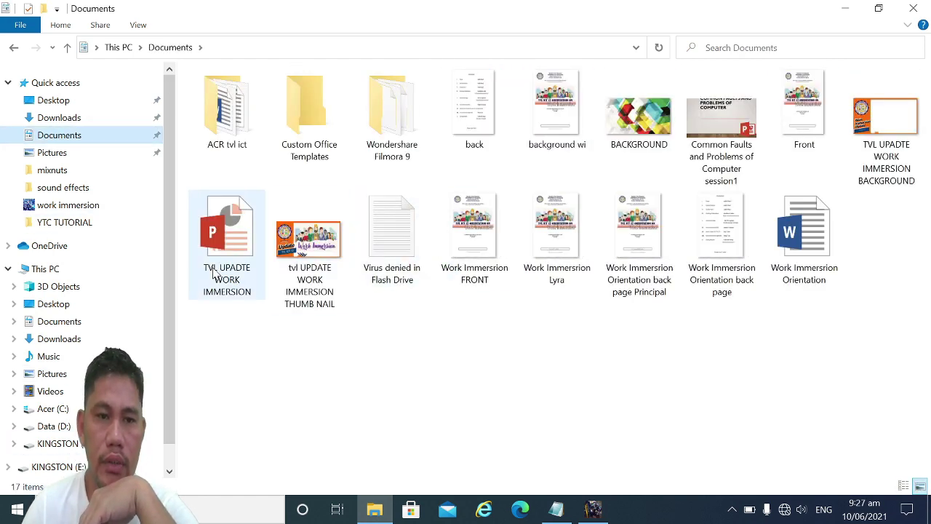
pyautogui.click(229, 249)
pyautogui.rightClick(229, 249)
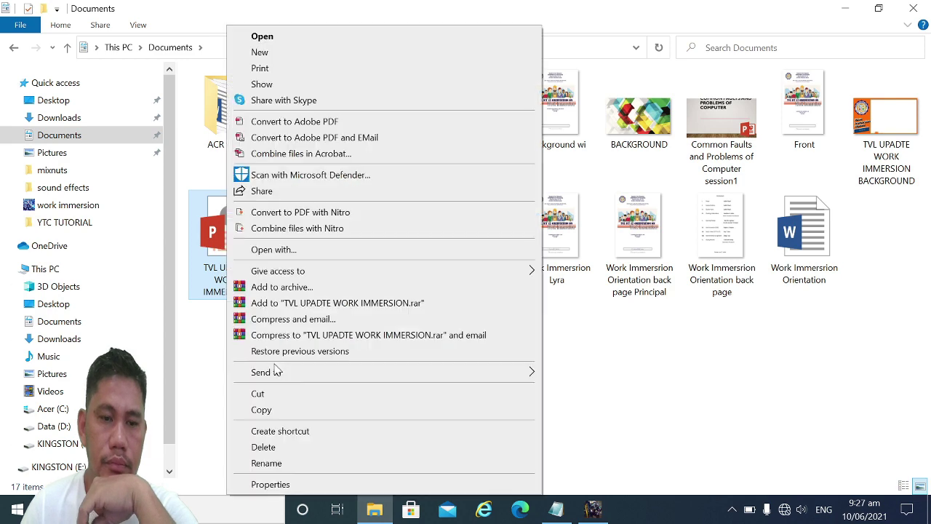
pyautogui.click(266, 409)
pyautogui.click(80, 445)
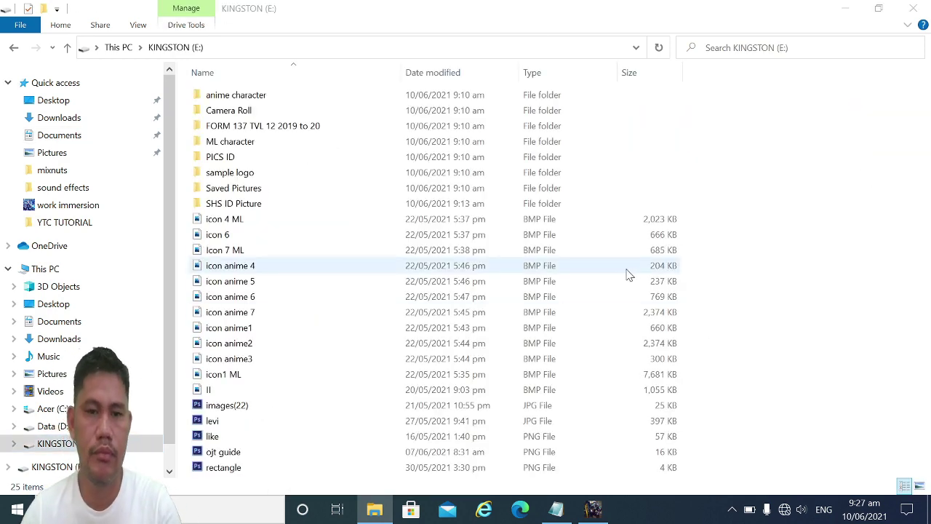
pyautogui.hotkey('ctrl', 'v')
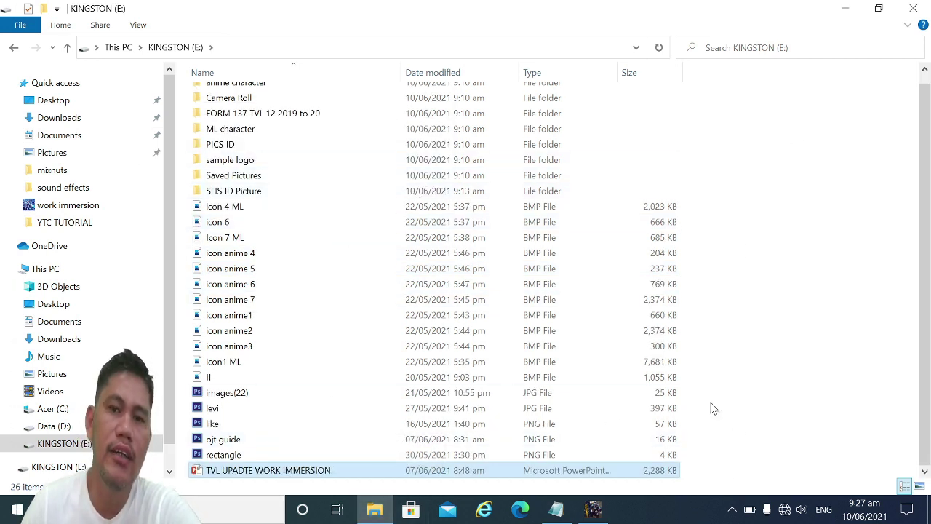
# Locate the KINGSTON (E:) flash drive under This PC and open its format settings.
pyautogui.click(59, 443)
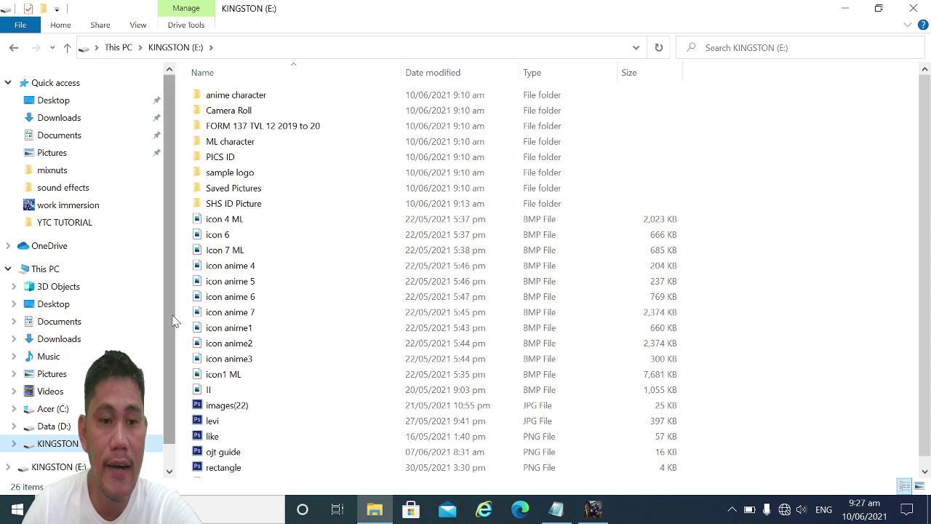
pyautogui.moveTo(170, 326); pyautogui.dragTo(173, 411)
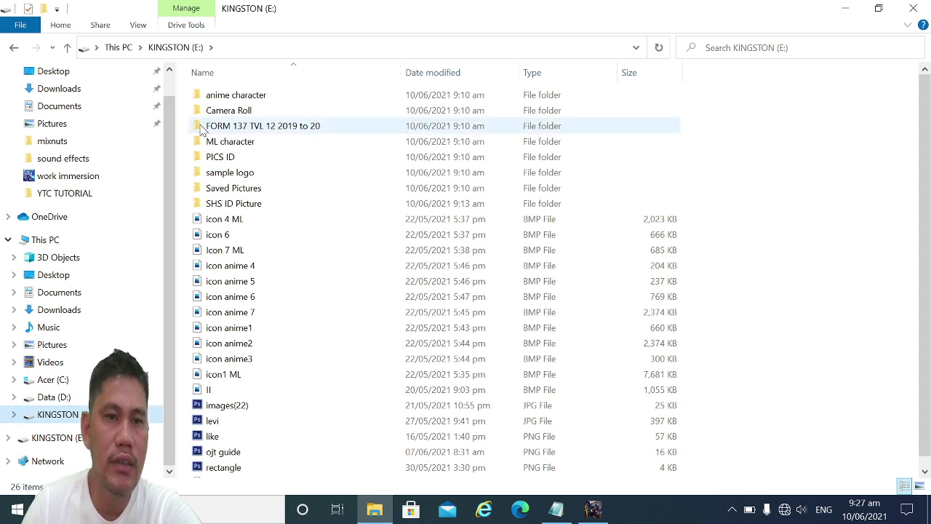
pyautogui.click(75, 244)
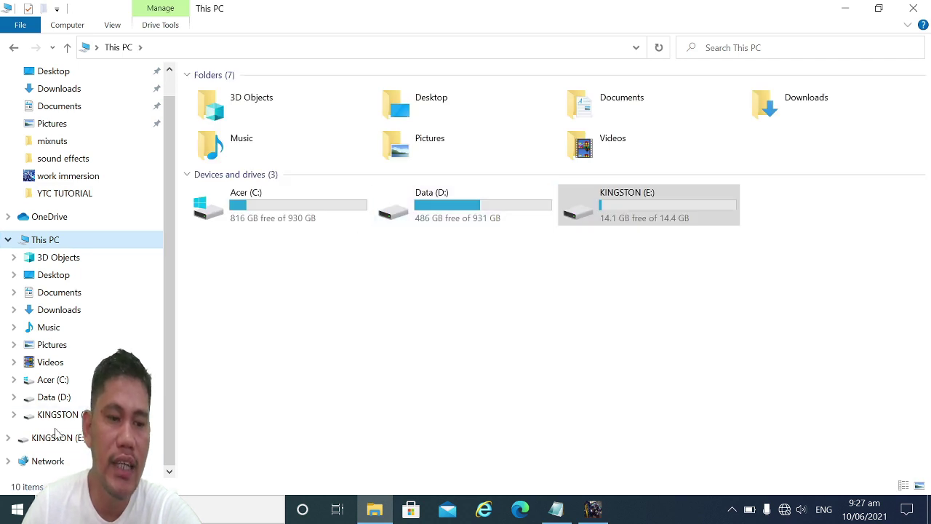
pyautogui.click(45, 437)
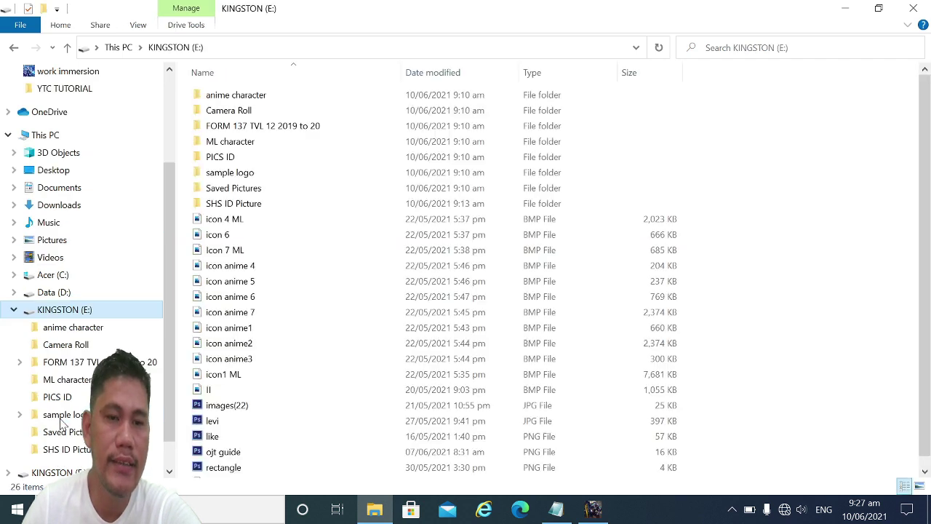
pyautogui.doubleClick(73, 311)
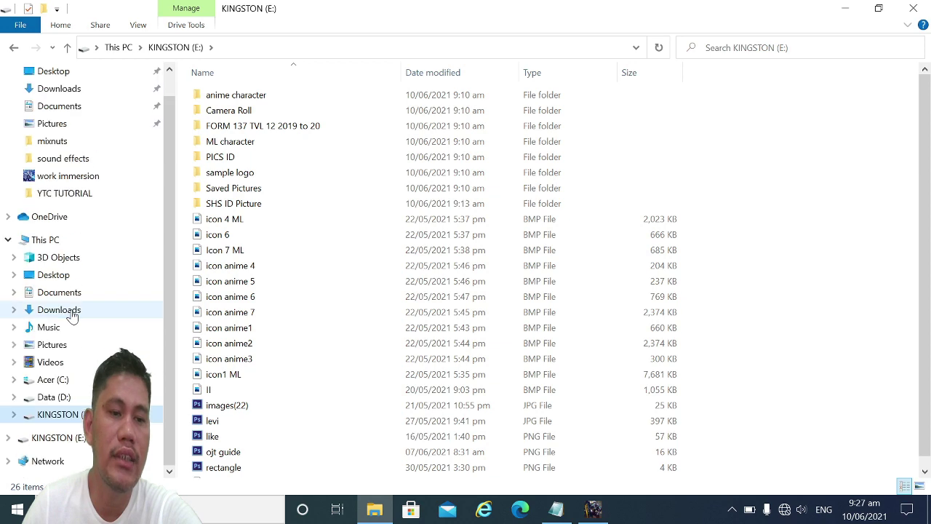
pyautogui.rightClick(69, 421)
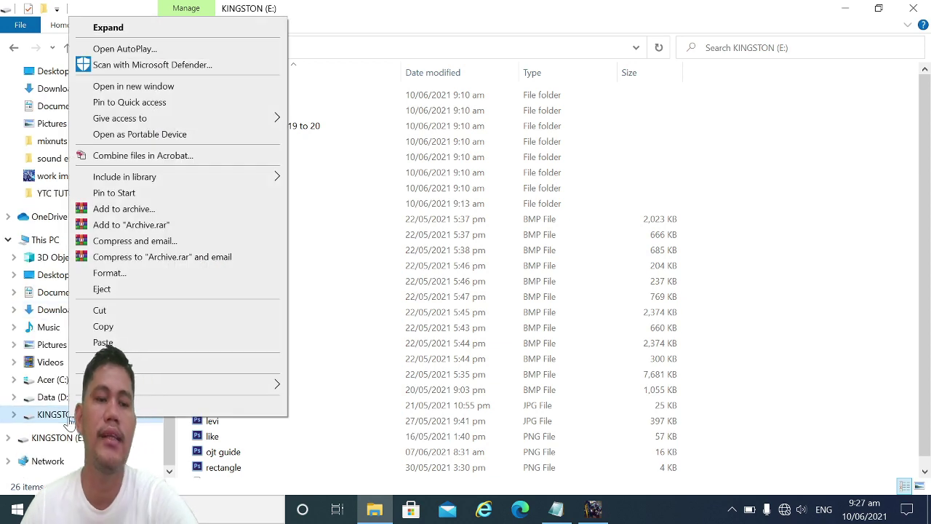
pyautogui.click(229, 343)
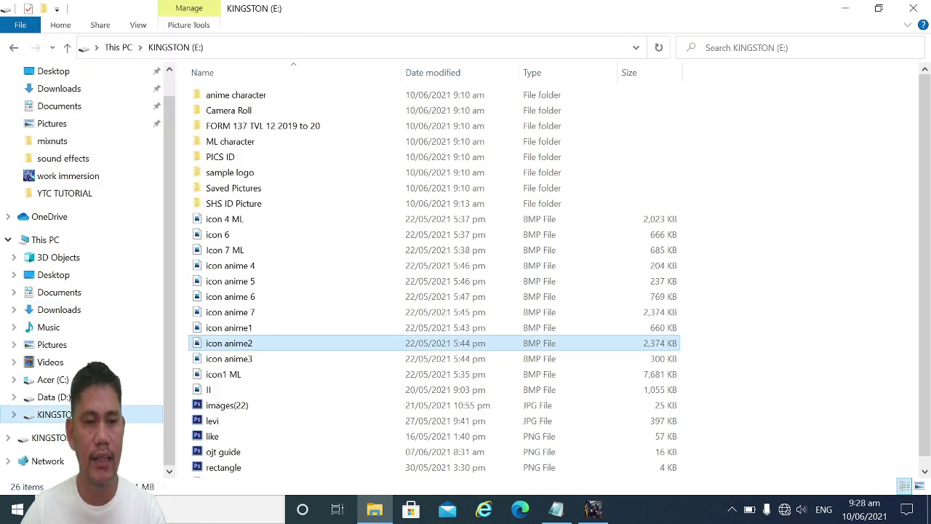
pyautogui.rightClick(82, 413)
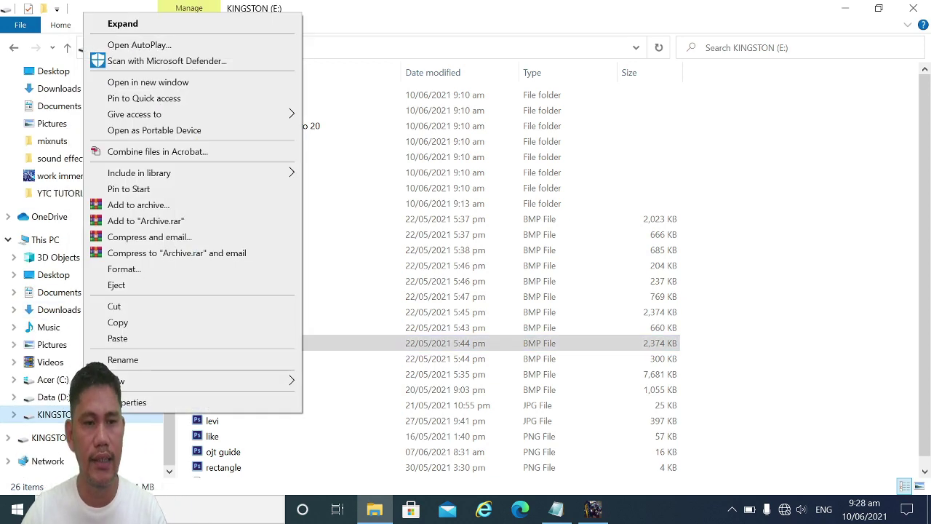
pyautogui.click(116, 274)
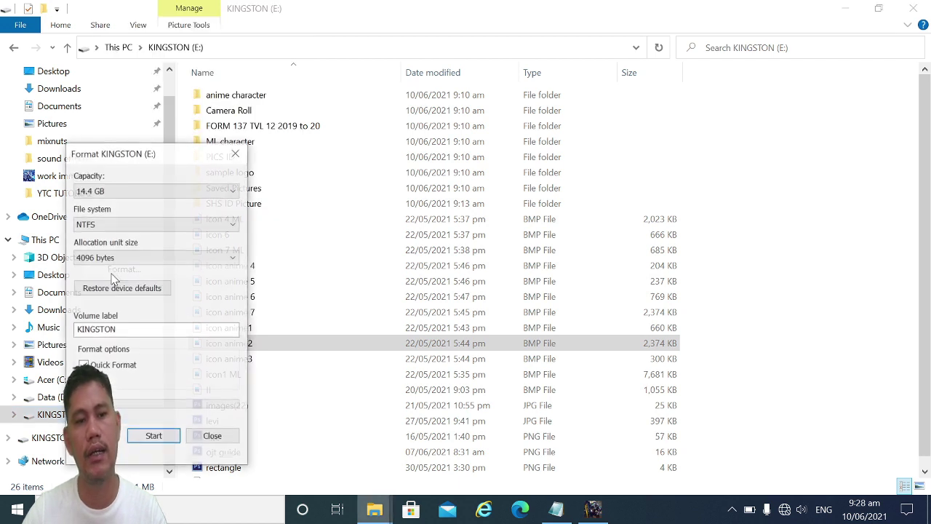
# Look through the file system choices and set the allocation unit size to Default allocation size.
pyautogui.click(109, 225)
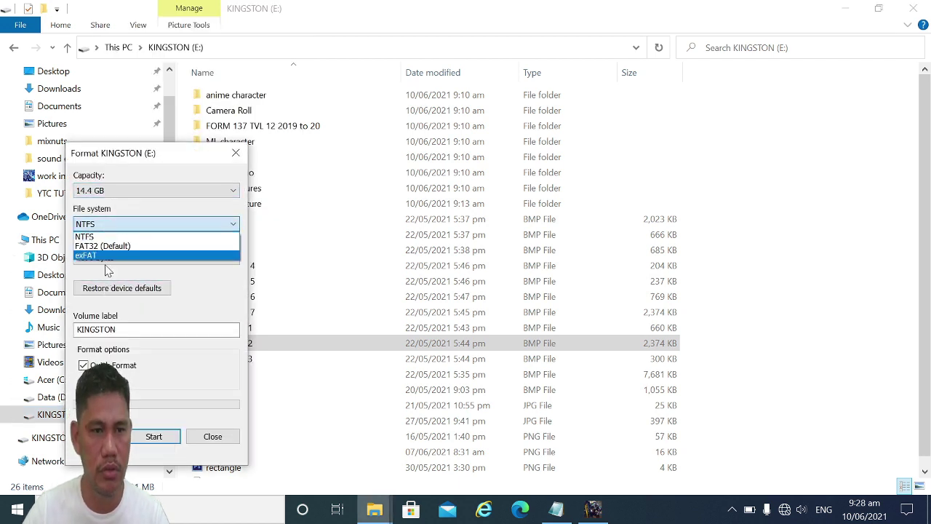
pyautogui.press('Escape')
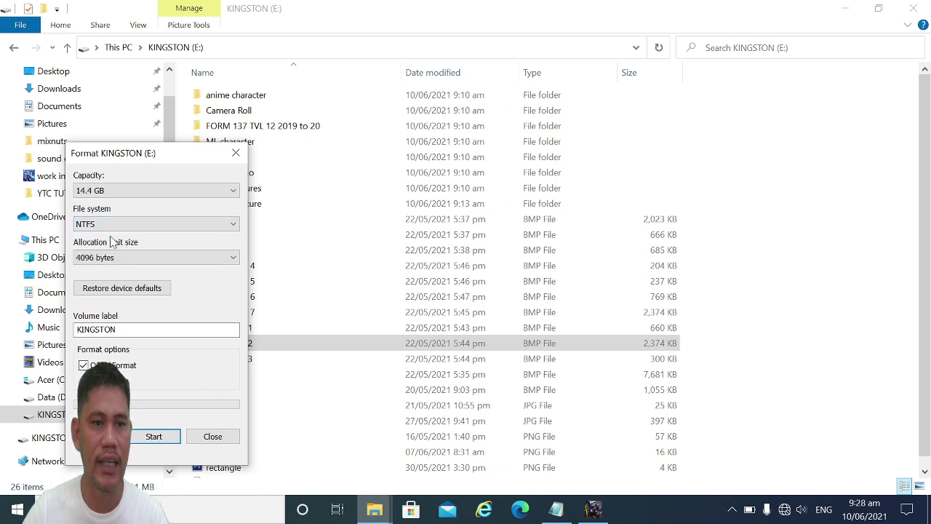
pyautogui.click(94, 259)
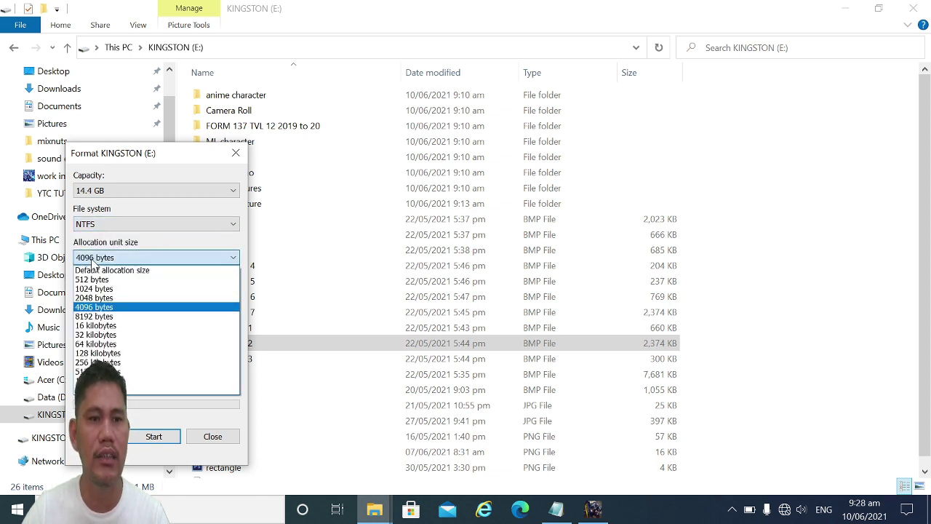
pyautogui.click(144, 271)
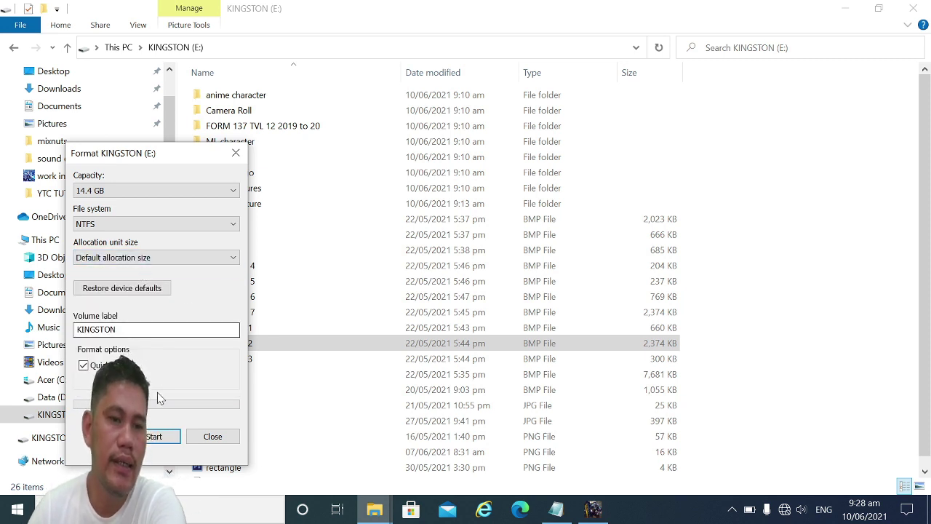
# Quick-format the KINGSTON (E:) drive as NTFS, accept erasing all its data, and close the format dialog when done.
pyautogui.click(154, 436)
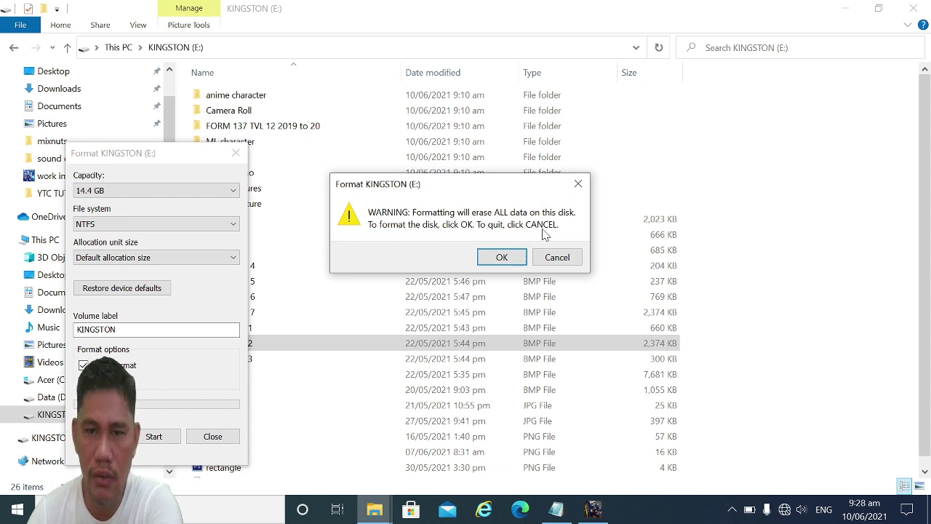
pyautogui.click(504, 259)
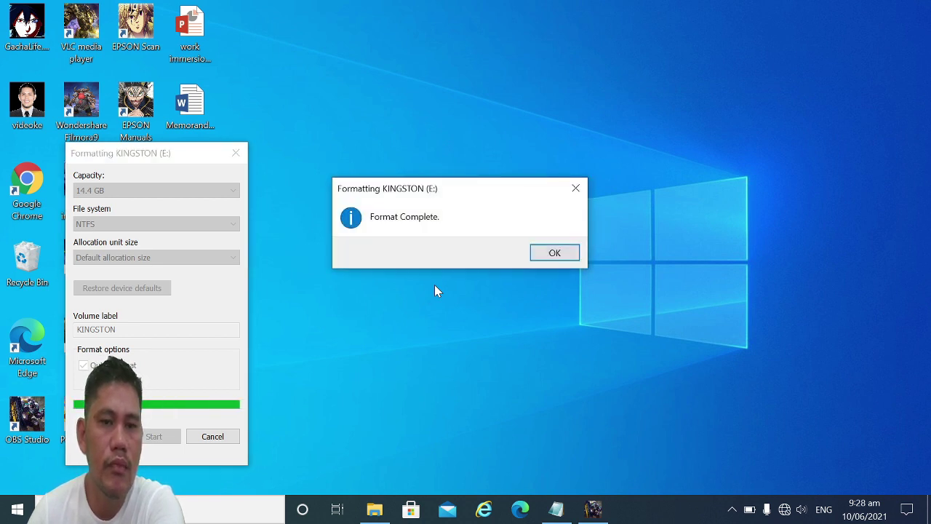
pyautogui.click(556, 256)
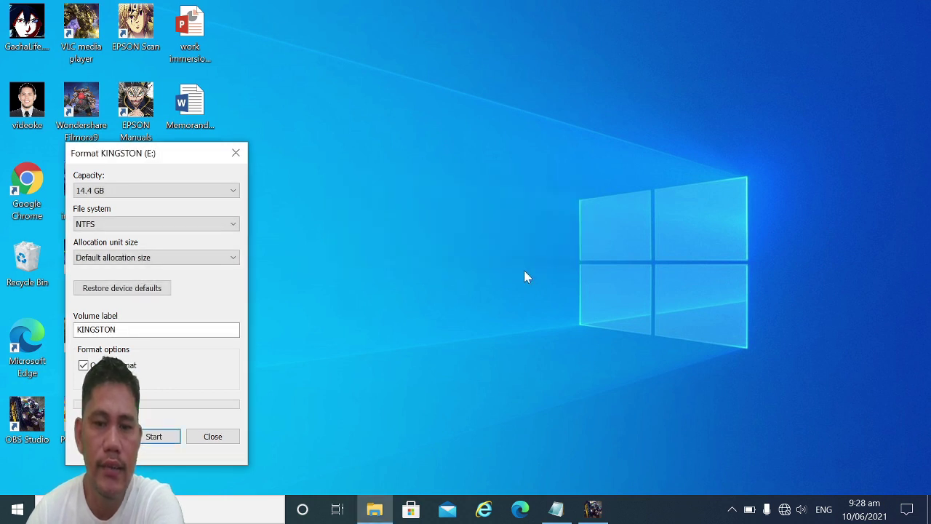
pyautogui.click(217, 440)
# Reopen the KINGSTON (E:) drive in File Explorer and create a new folder on it.
pyautogui.click(375, 509)
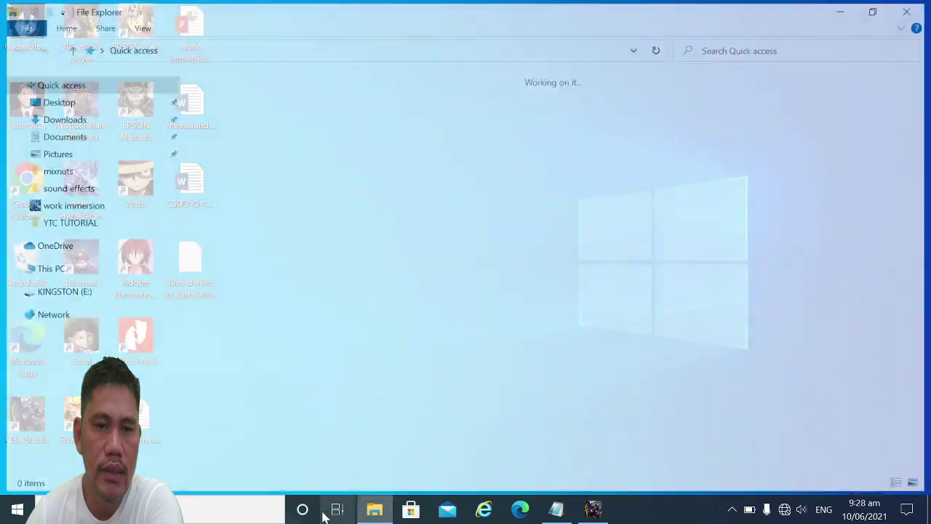
pyautogui.click(56, 445)
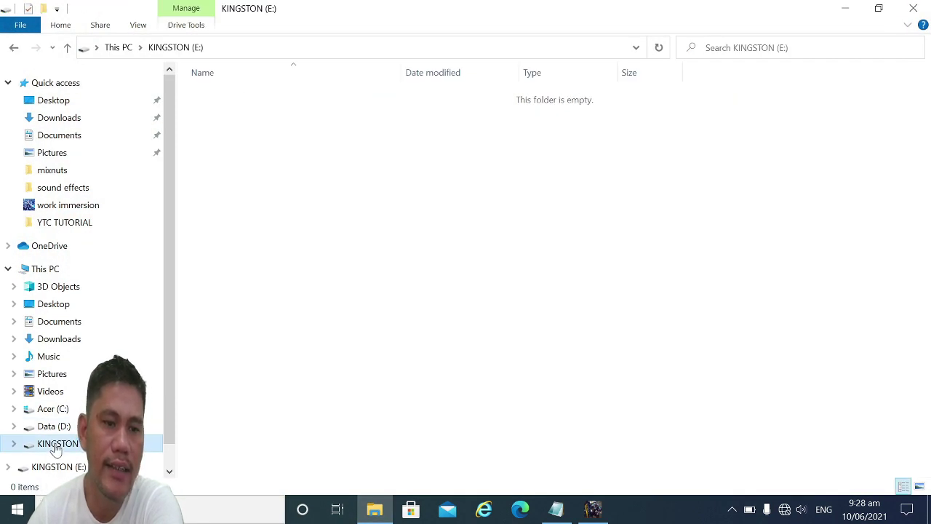
pyautogui.rightClick(57, 449)
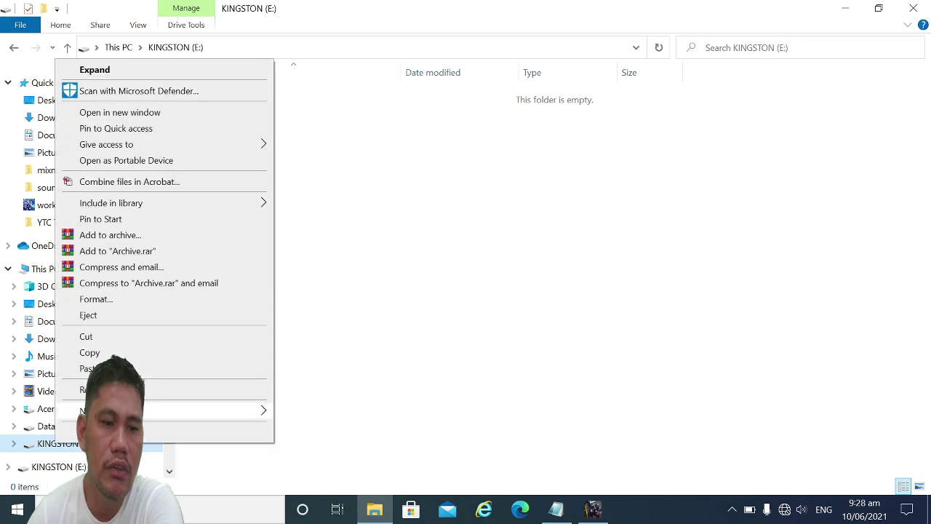
pyautogui.moveTo(109, 411)
pyautogui.click(332, 415)
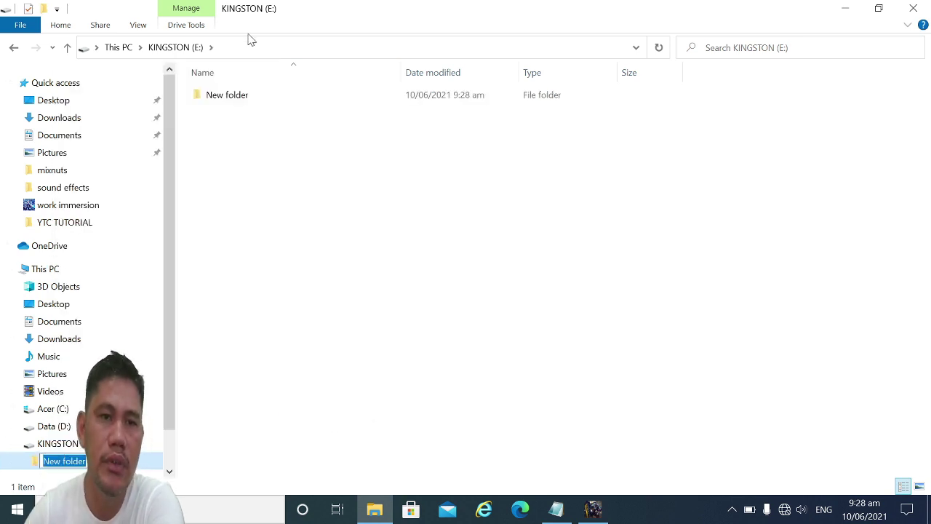
# Rename the new folder on the KINGSTON (E:) drive as defender.
pyautogui.rightClick(251, 96)
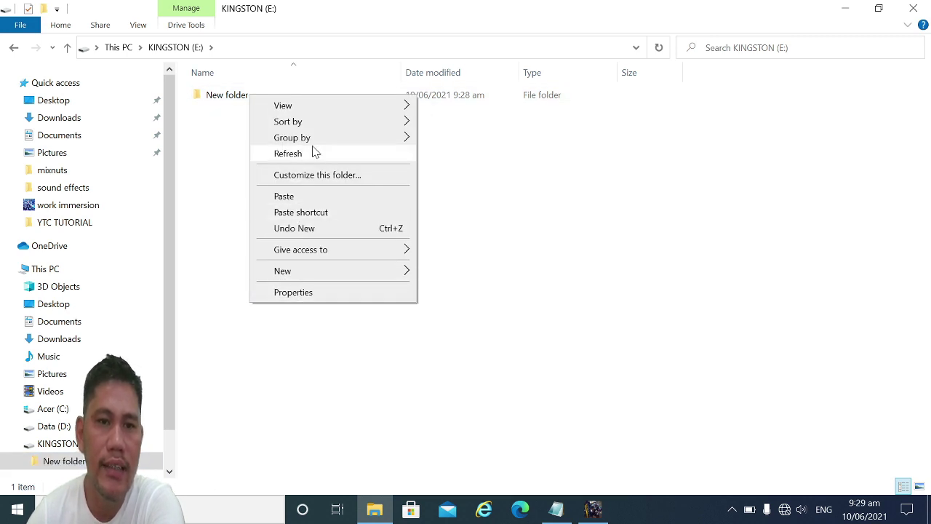
pyautogui.click(558, 278)
pyautogui.rightClick(225, 100)
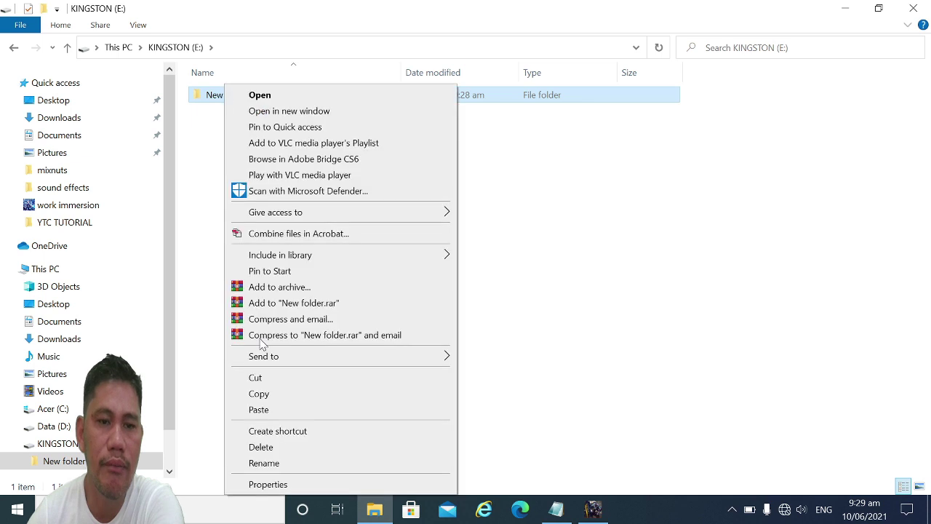
pyautogui.click(264, 463)
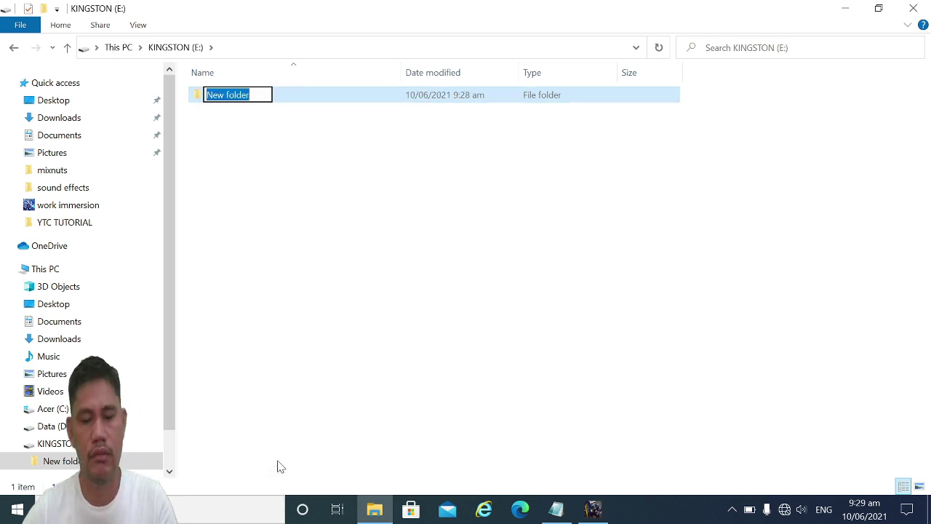
pyautogui.write('p')
pyautogui.press('BackSpace')
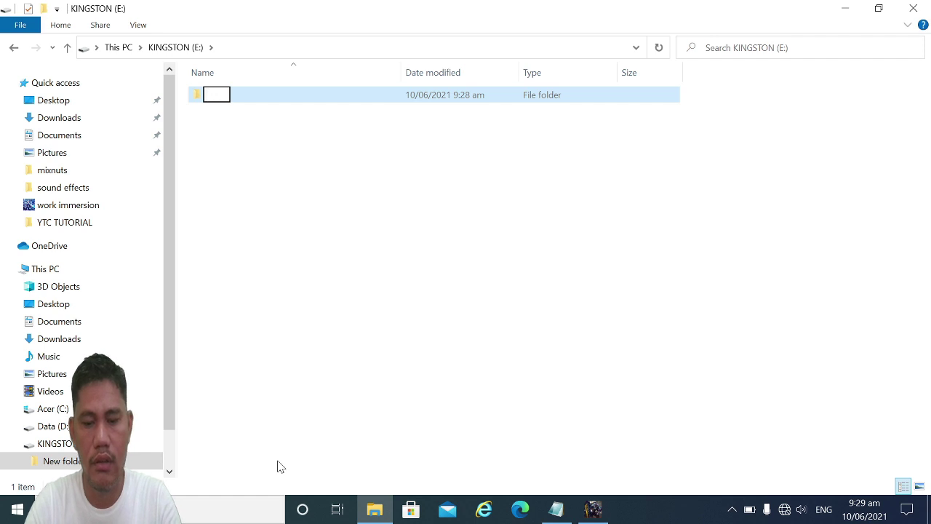
pyautogui.write('d')
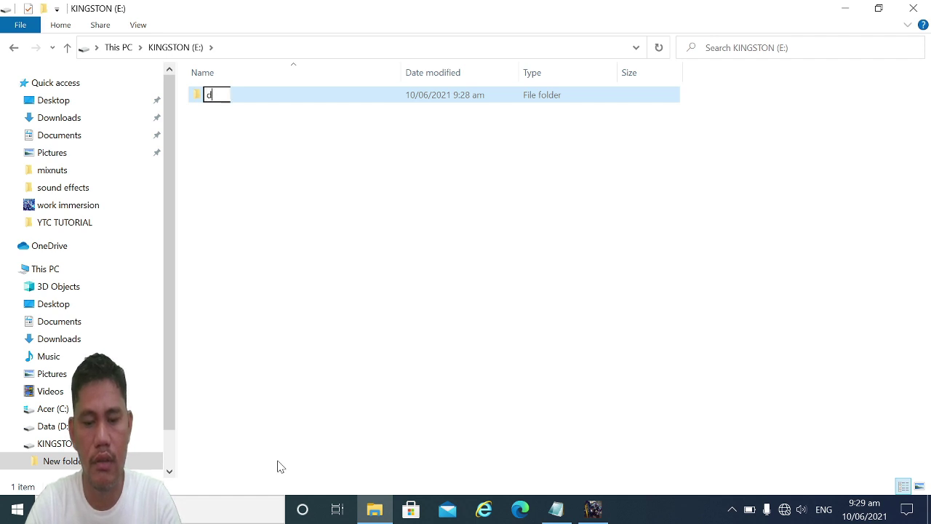
pyautogui.write('efender')
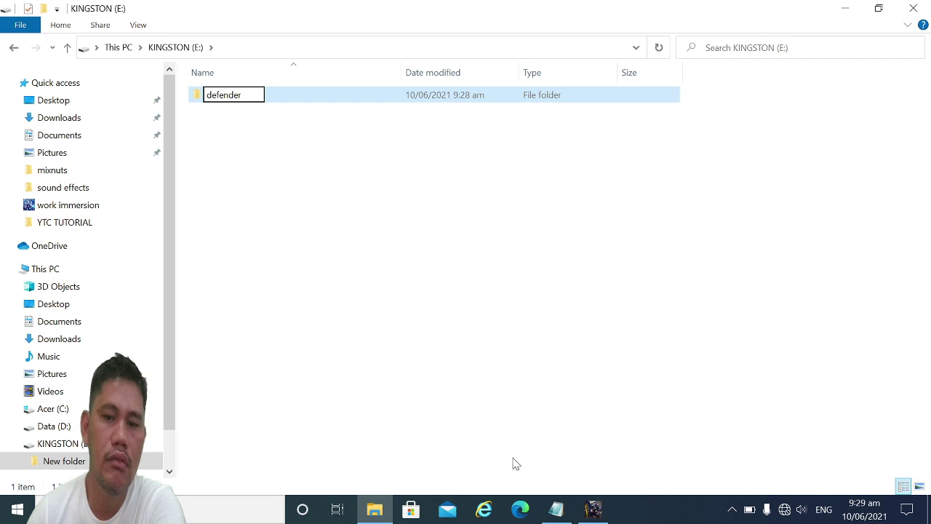
pyautogui.click(431, 357)
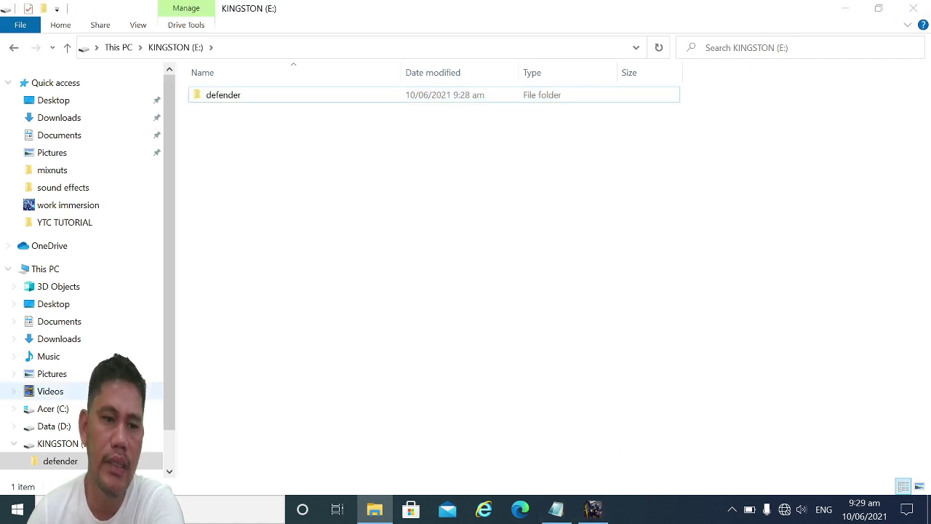
# Open the properties of the KINGSTON (E:) drive and display its security permissions.
pyautogui.click(66, 443)
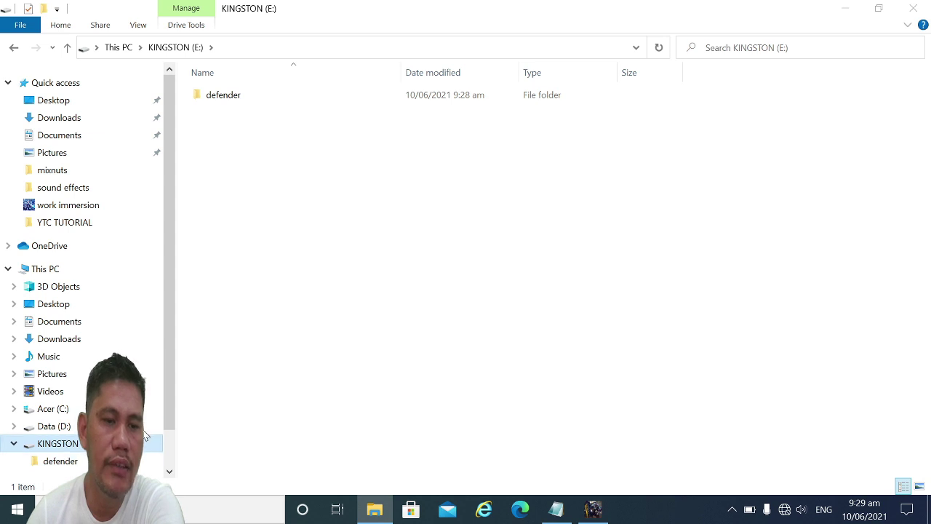
pyautogui.rightClick(83, 451)
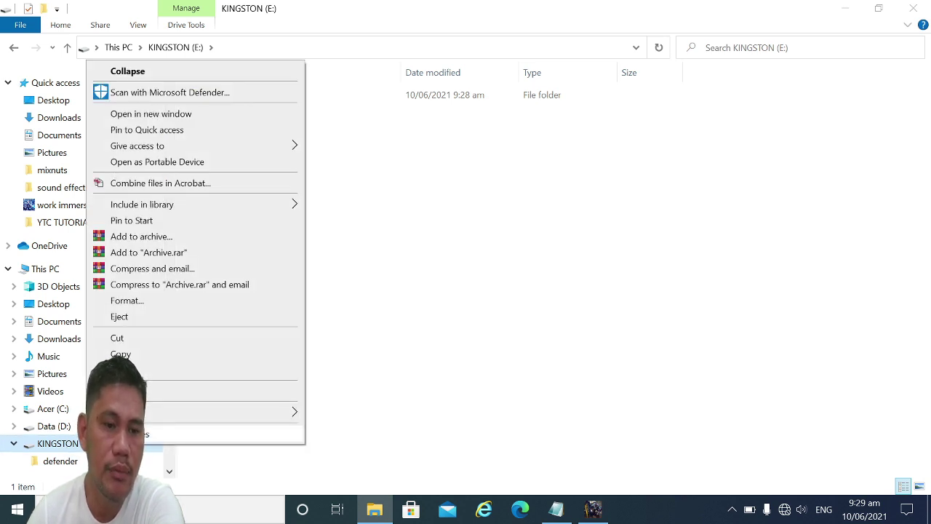
pyautogui.press('r')
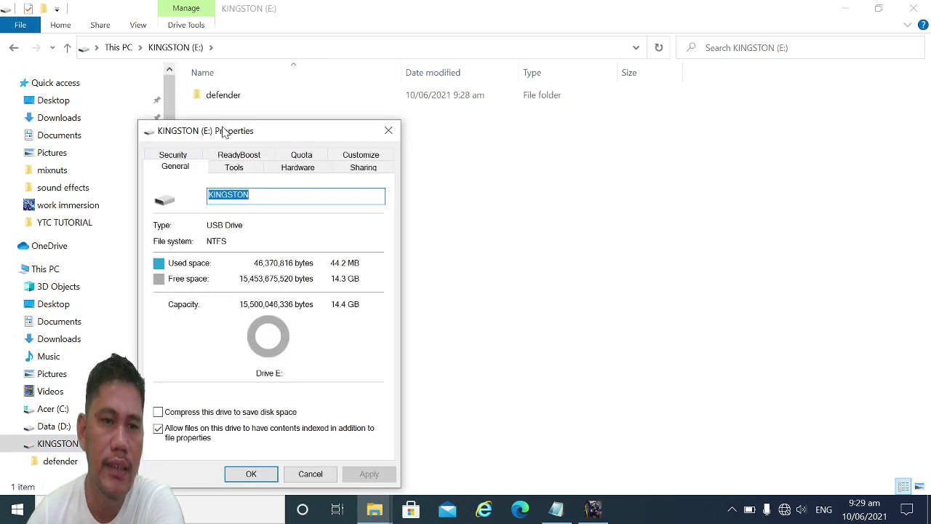
pyautogui.moveTo(223, 132); pyautogui.dragTo(222, 74)
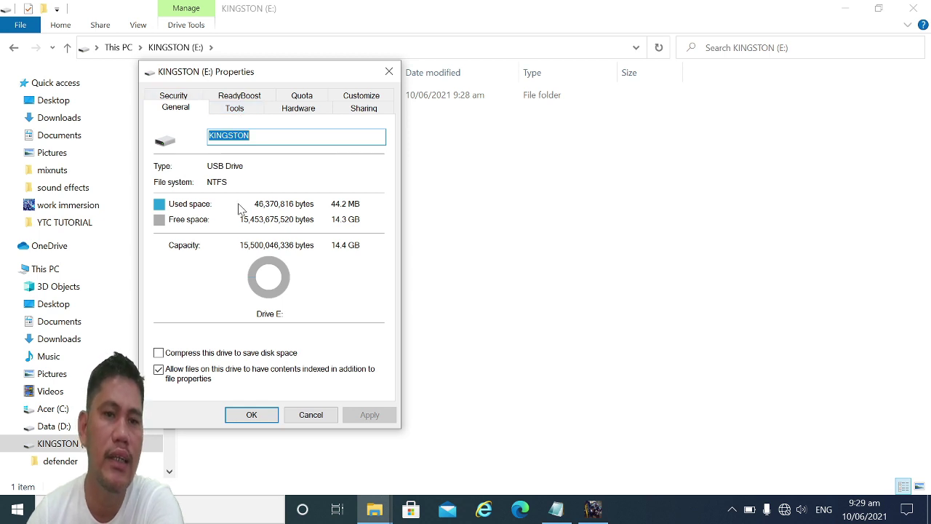
pyautogui.click(172, 98)
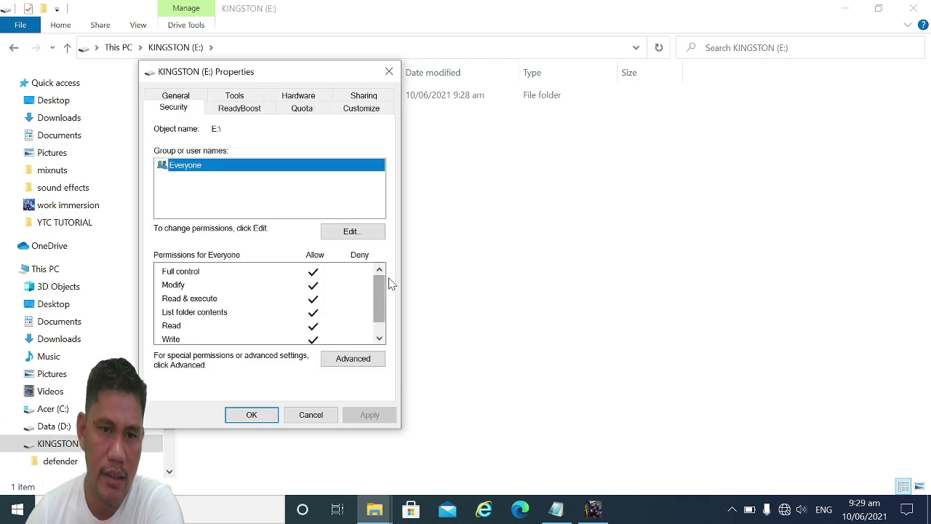
# Deny the Write permission for Everyone on the KINGSTON (E:) drive, continuing past the security prompts, and close the permissions editor.
pyautogui.click(353, 231)
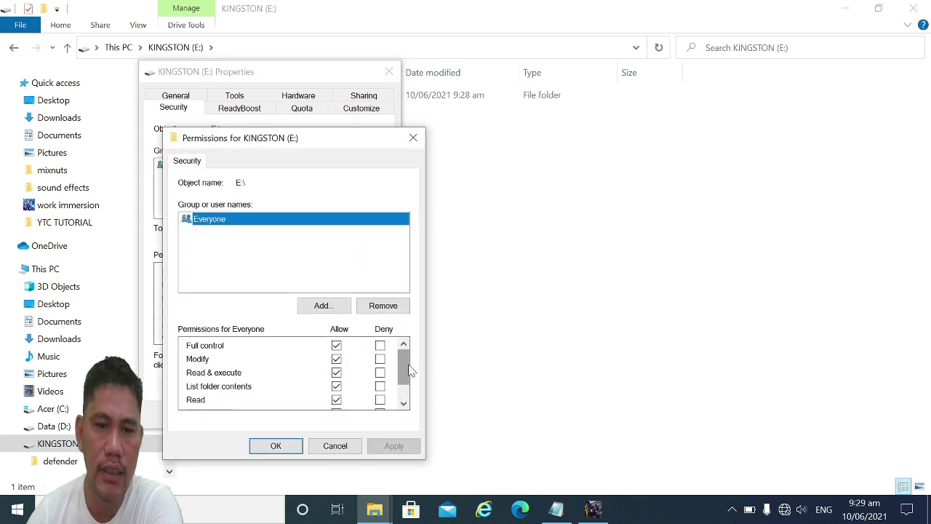
pyautogui.scroll(-2, 405, 367)
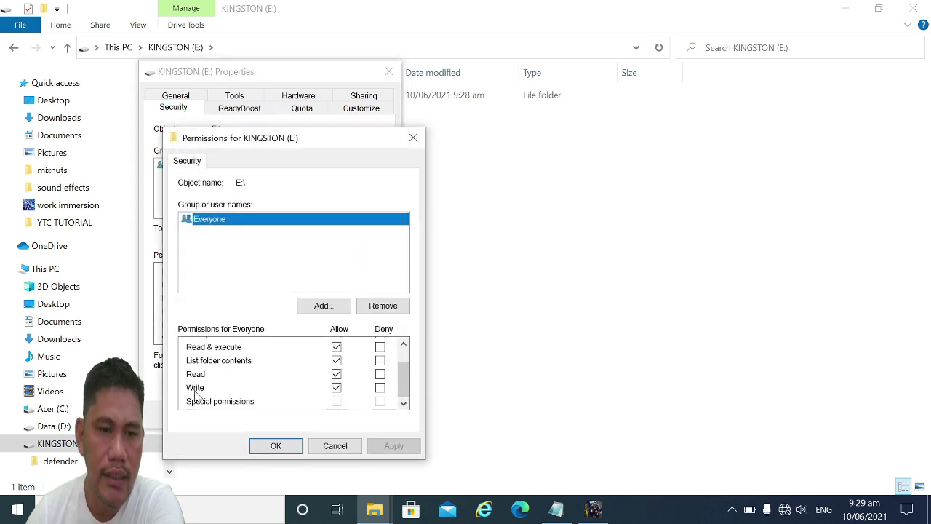
pyautogui.click(379, 389)
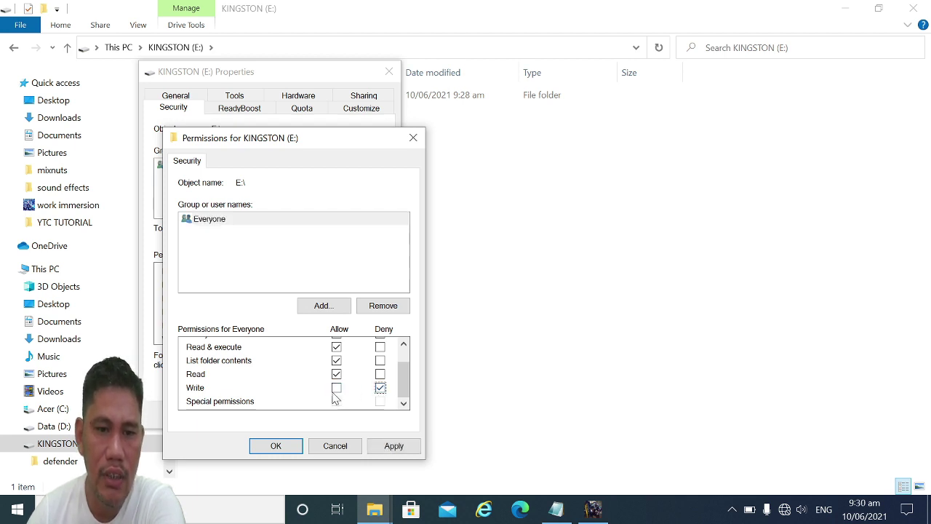
pyautogui.click(380, 389)
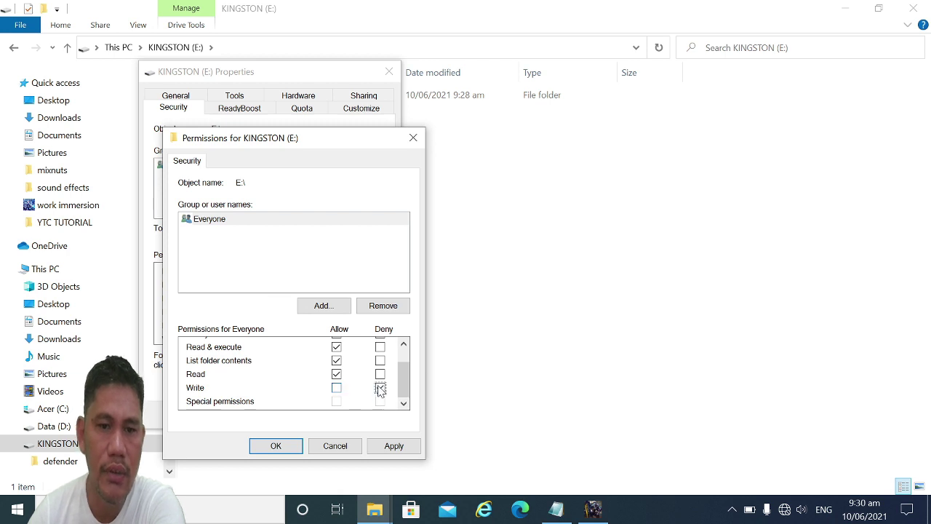
pyautogui.click(379, 389)
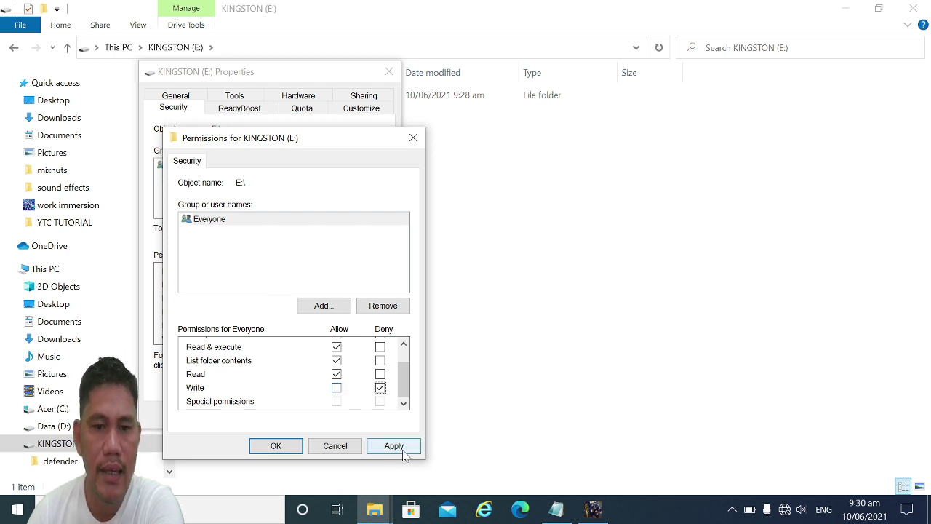
pyautogui.click(399, 446)
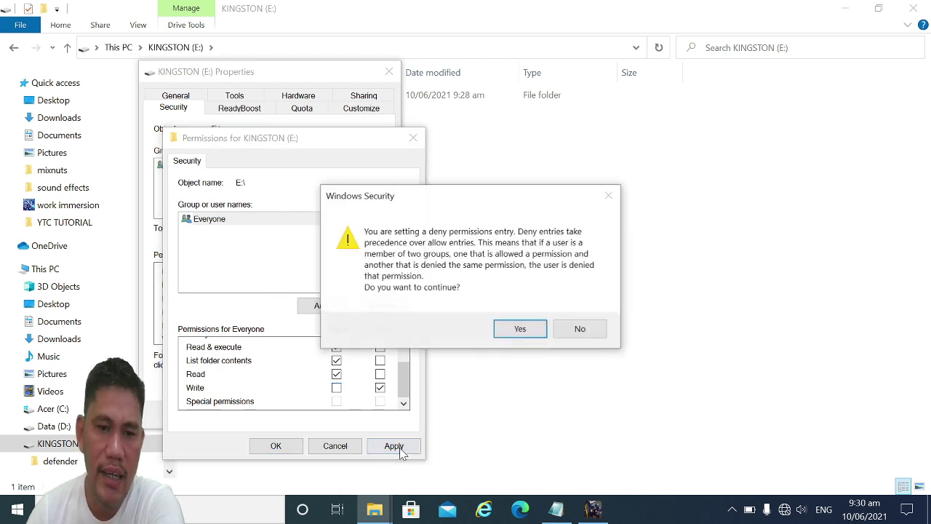
pyautogui.click(519, 328)
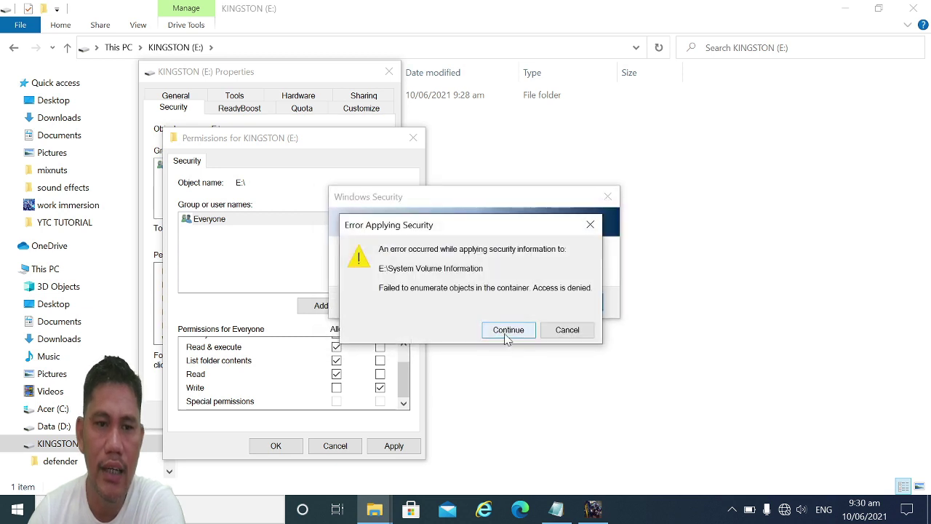
pyautogui.click(507, 332)
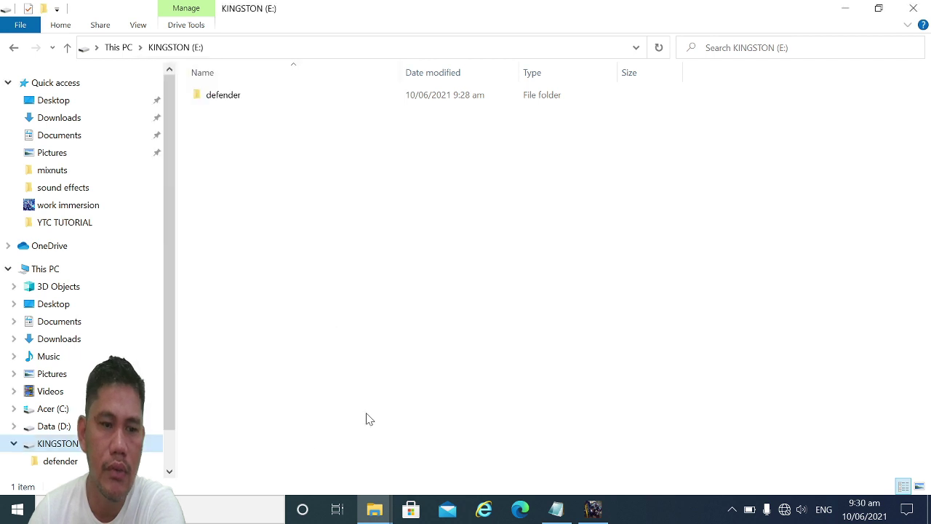
pyautogui.rightClick(100, 440)
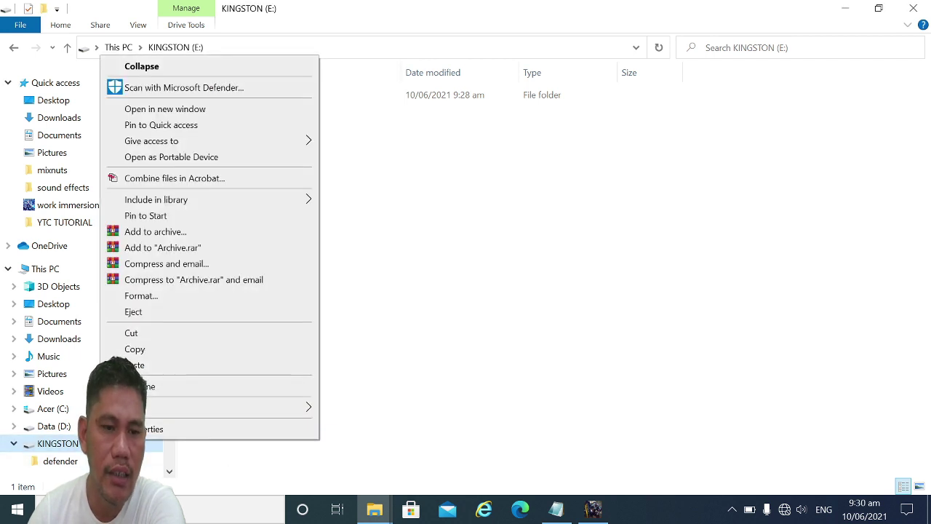
pyautogui.click(149, 427)
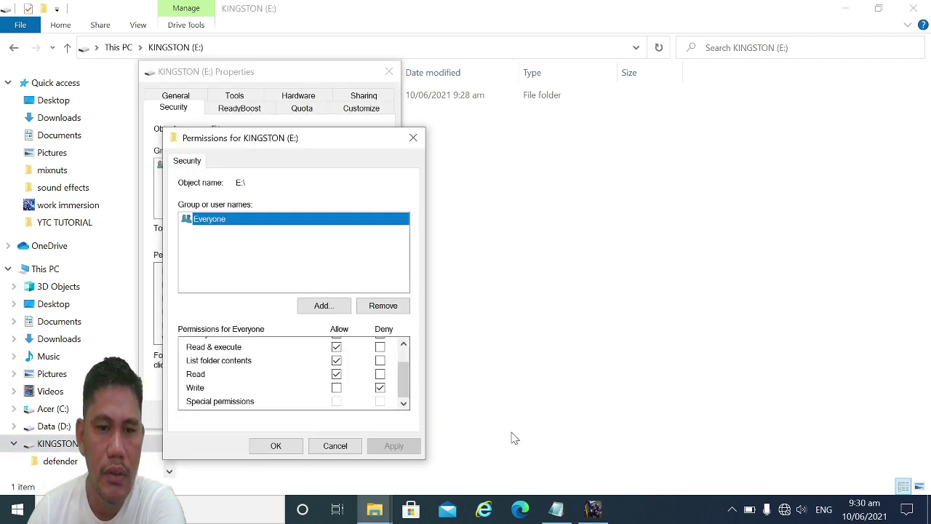
pyautogui.click(283, 448)
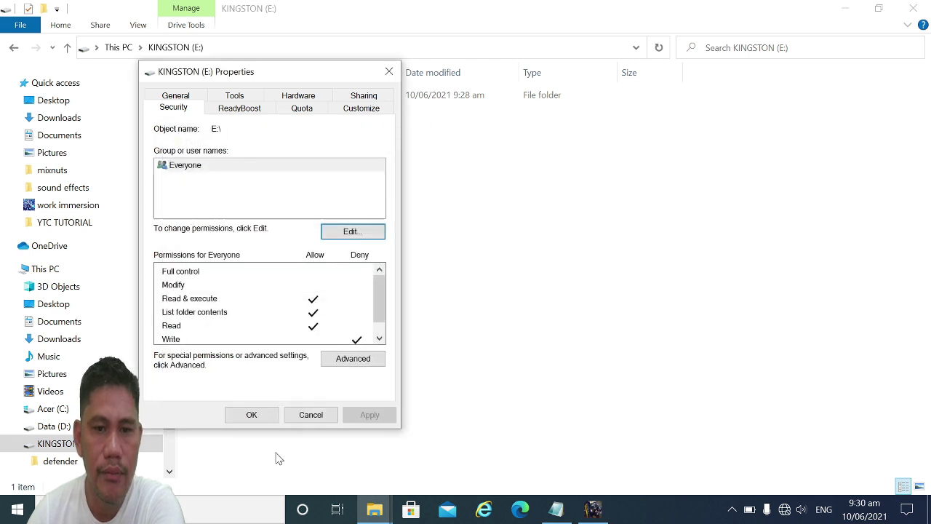
# Add Delete subfolders and files to Everyone's Deny entry in the drive's advanced security settings, apply it, and close the drive properties.
pyautogui.click(353, 361)
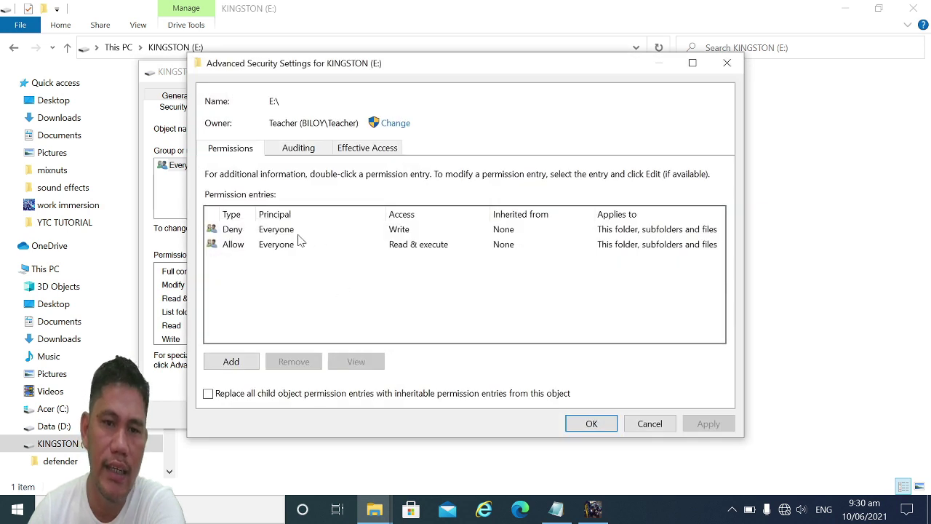
pyautogui.click(240, 231)
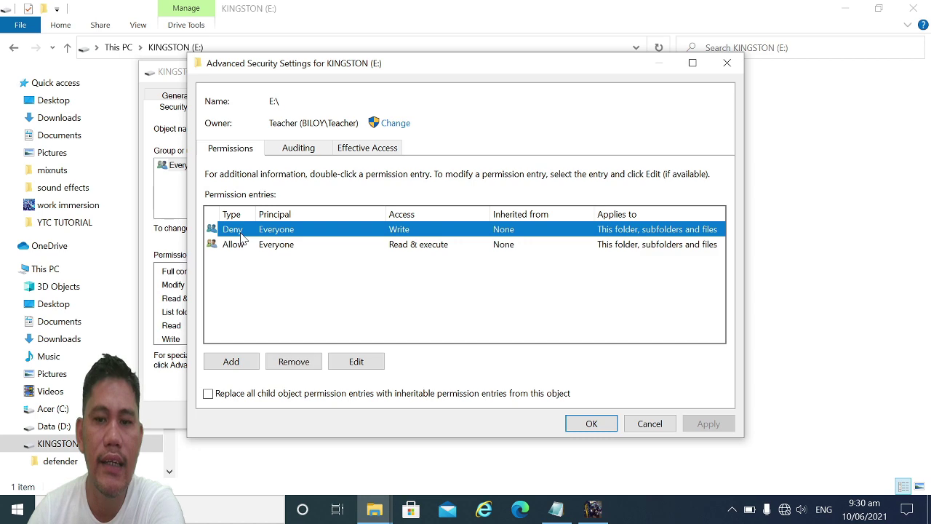
pyautogui.click(356, 362)
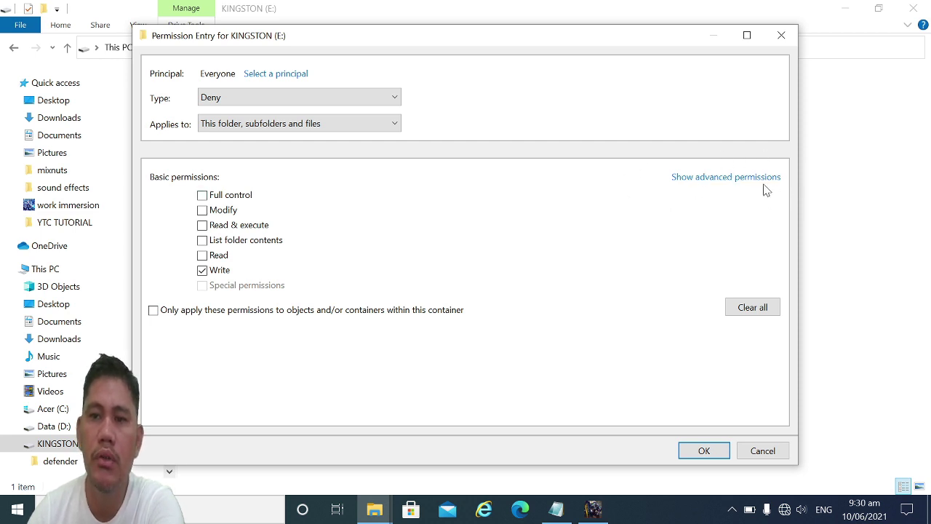
pyautogui.click(741, 178)
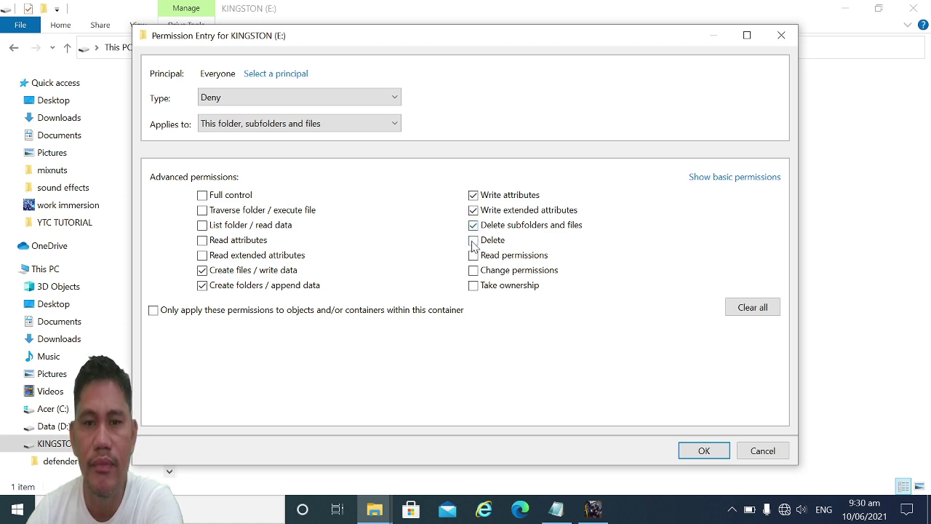
pyautogui.click(709, 454)
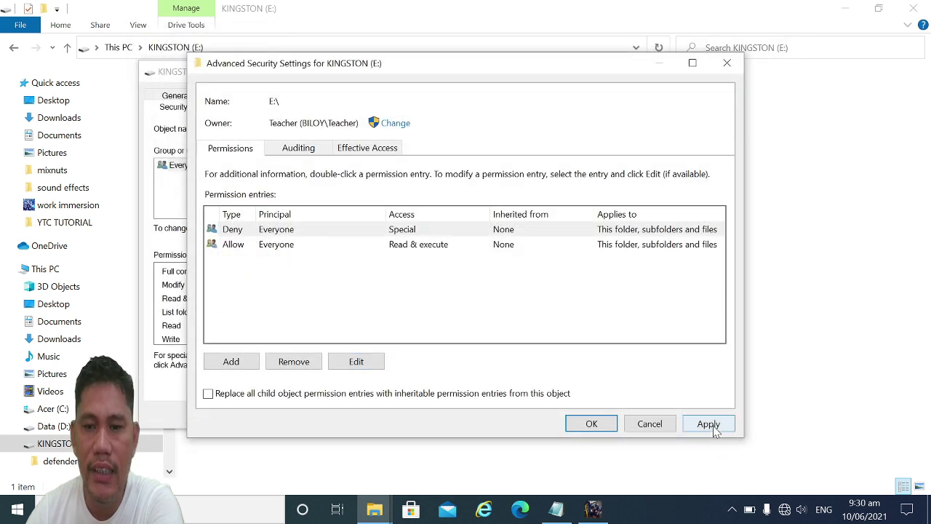
pyautogui.click(708, 423)
pyautogui.click(529, 332)
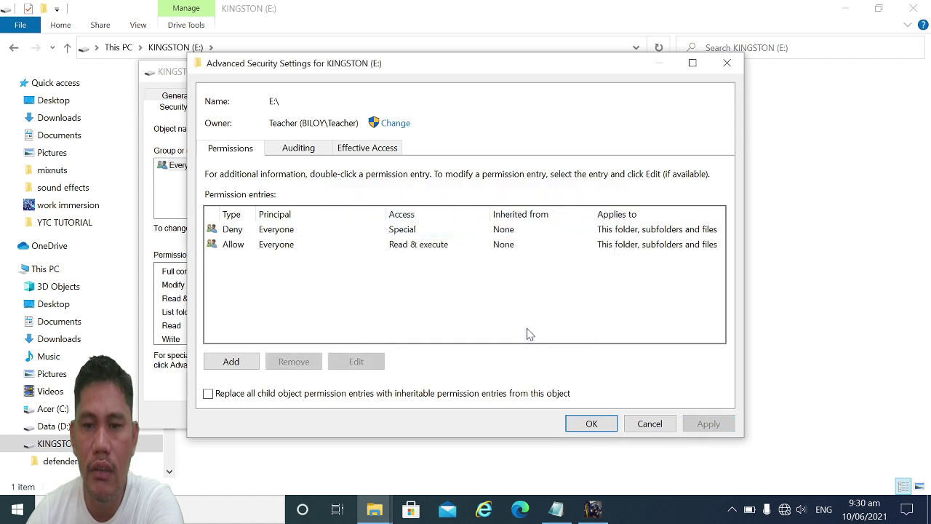
pyautogui.click(608, 429)
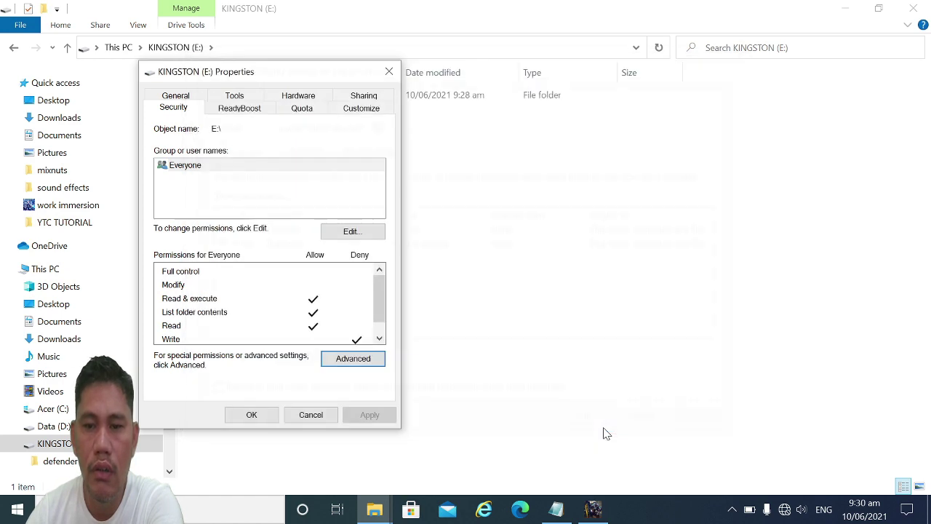
pyautogui.click(249, 415)
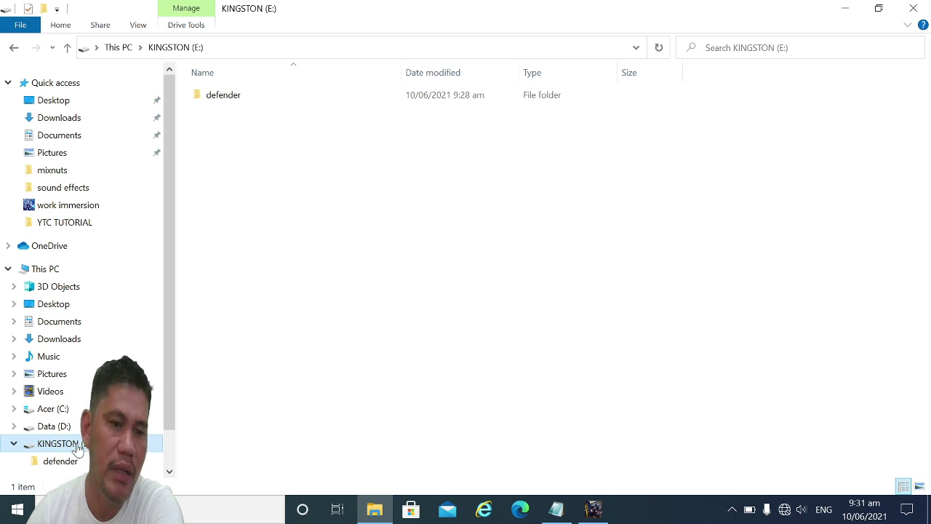
# Open the defender folder and display the security permissions in its properties.
pyautogui.press('Tab')
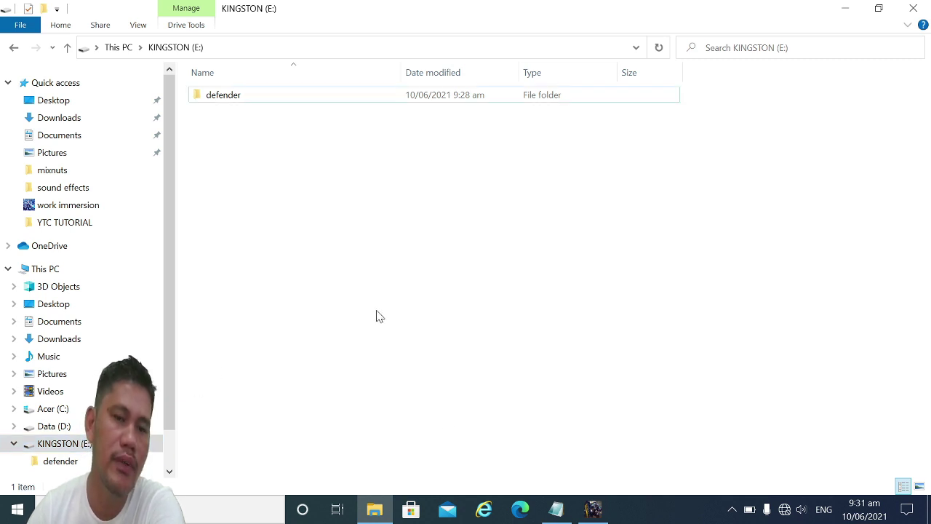
pyautogui.press('Return')
pyautogui.rightClick(99, 460)
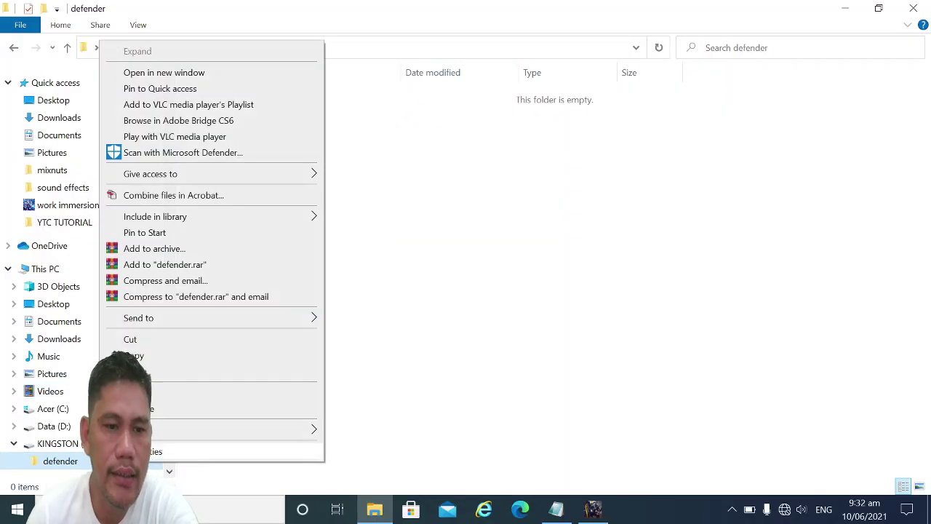
pyautogui.click(166, 454)
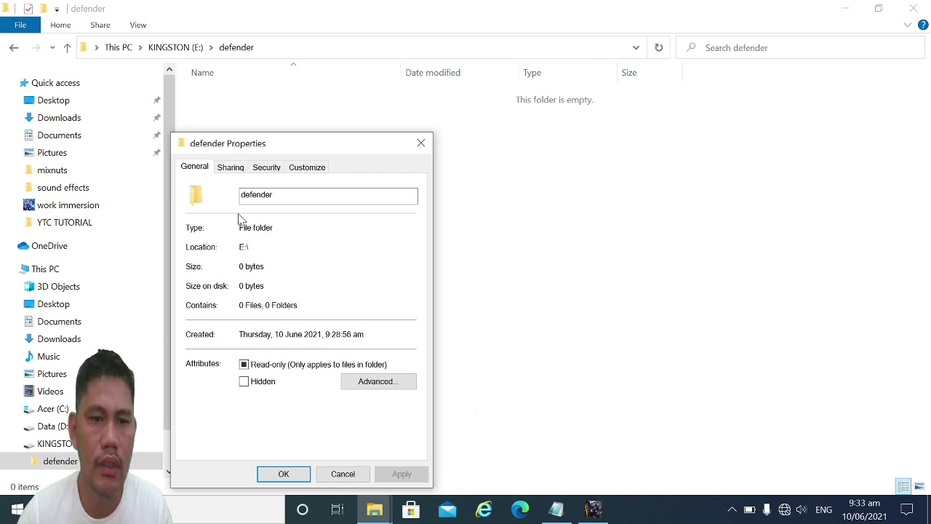
pyautogui.click(267, 168)
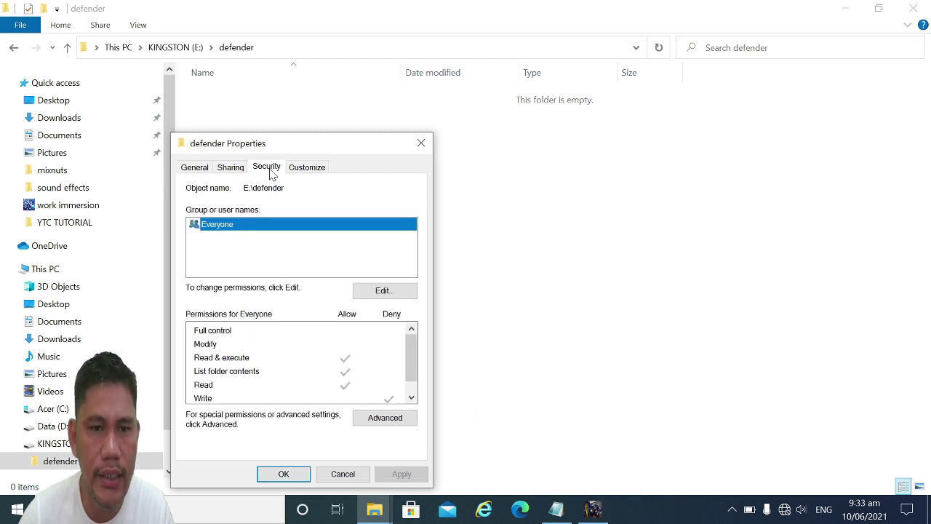
# Allow the Write permission for Everyone on the defender folder, apply it, and close the permissions editor.
pyautogui.moveTo(410, 360); pyautogui.dragTo(420, 388)
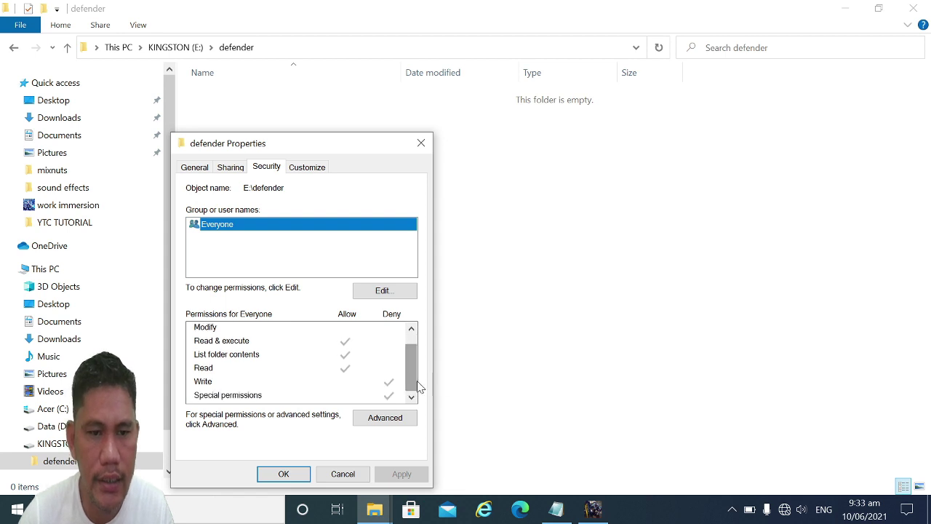
pyautogui.click(384, 291)
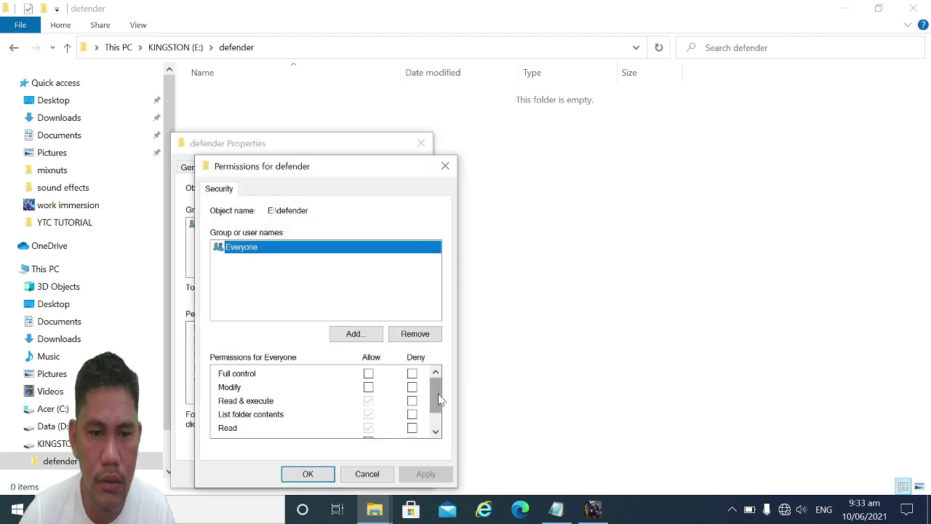
pyautogui.moveTo(439, 399); pyautogui.dragTo(437, 410)
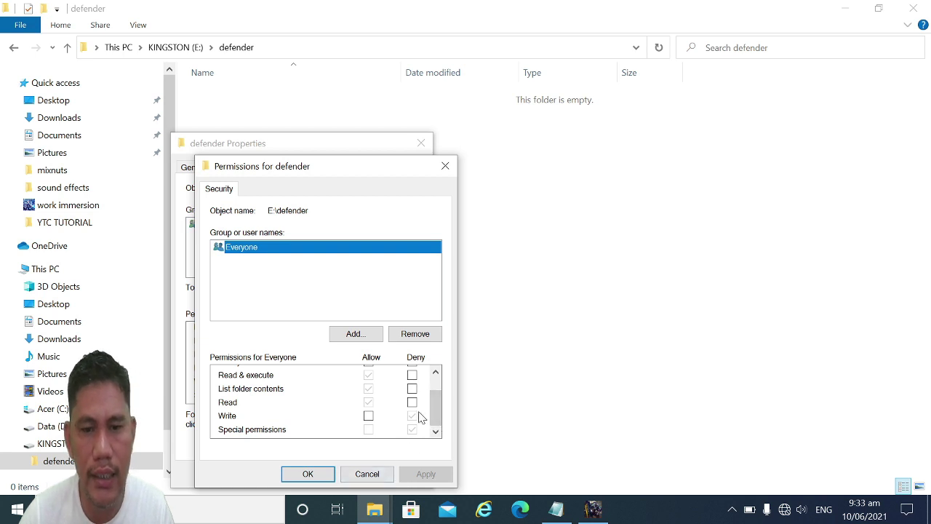
pyautogui.click(369, 416)
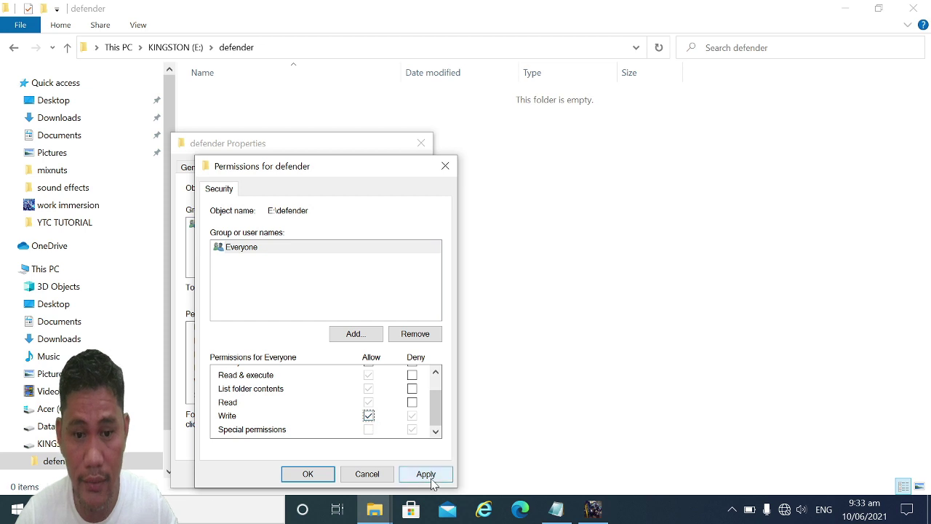
pyautogui.click(426, 474)
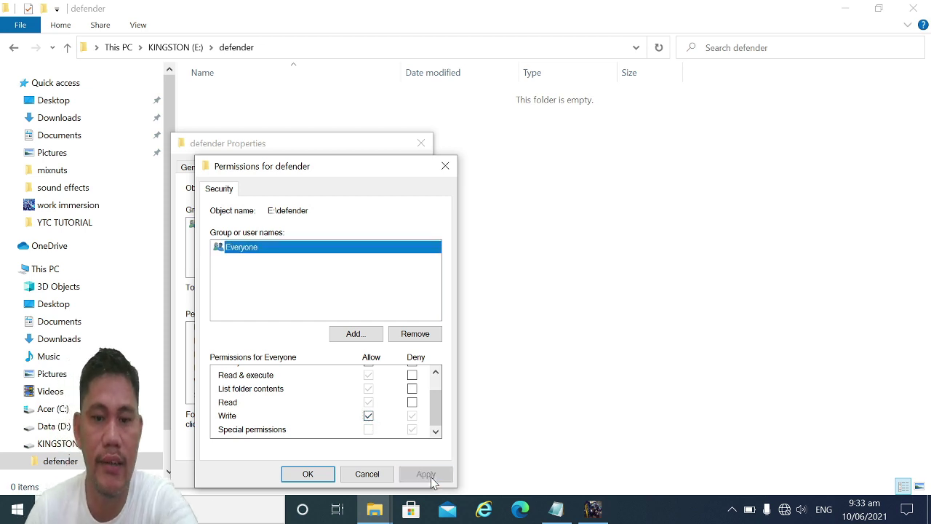
pyautogui.click(303, 476)
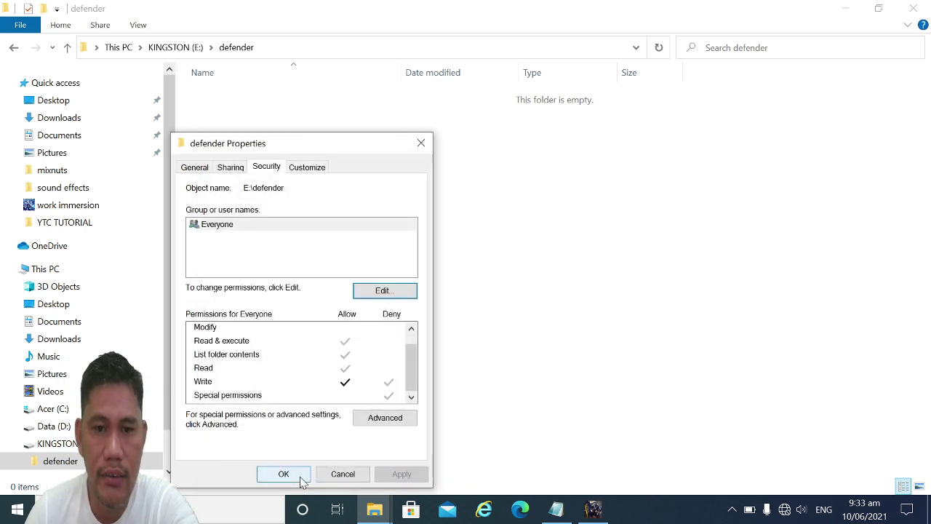
# Add Delete subfolders and files to Everyone's Allow entry in the defender folder's advanced security settings, apply it, and close the folder properties.
pyautogui.click(386, 420)
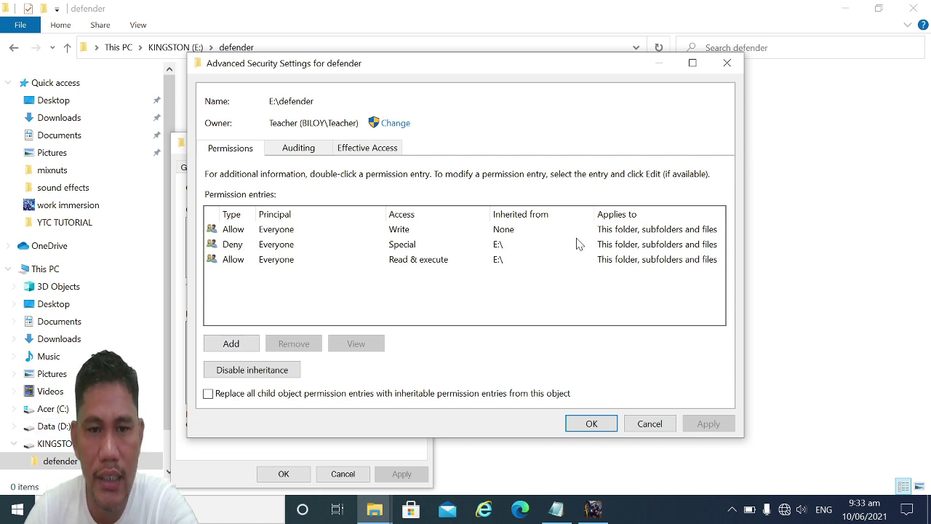
pyautogui.click(237, 232)
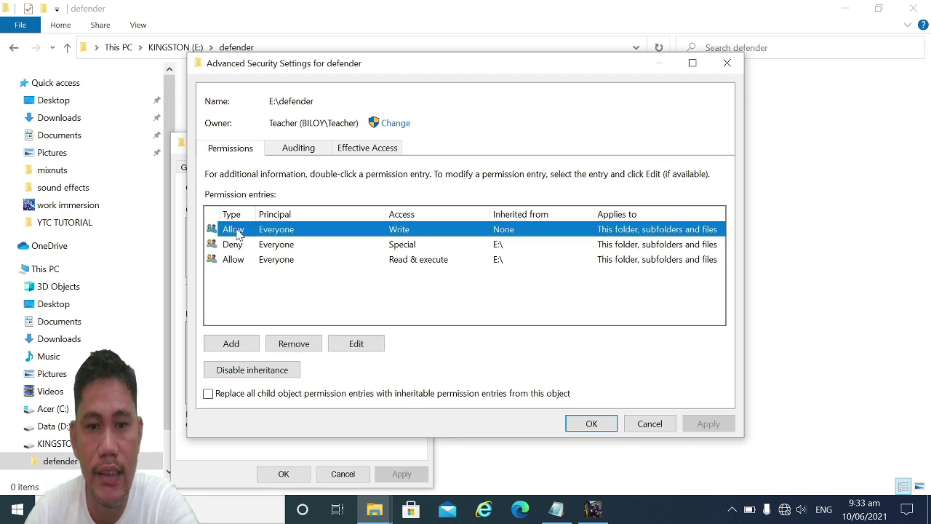
pyautogui.click(357, 344)
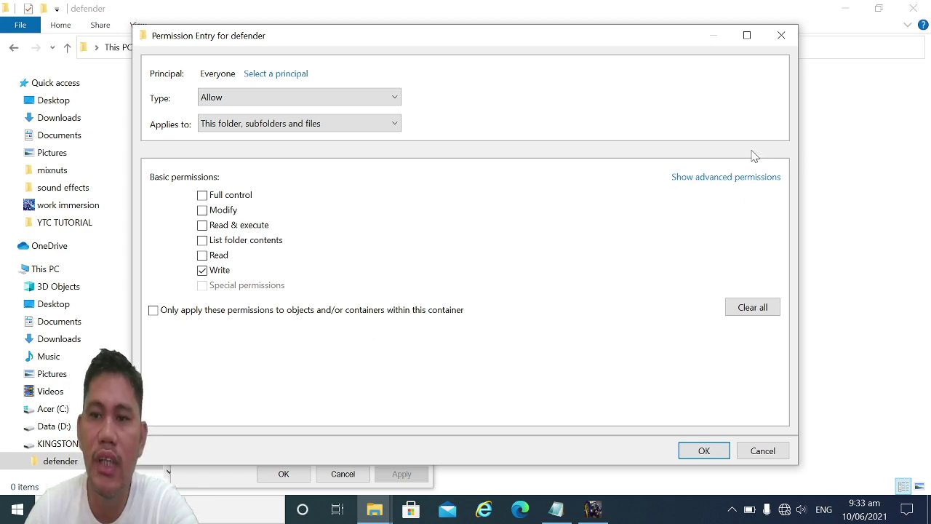
pyautogui.click(730, 183)
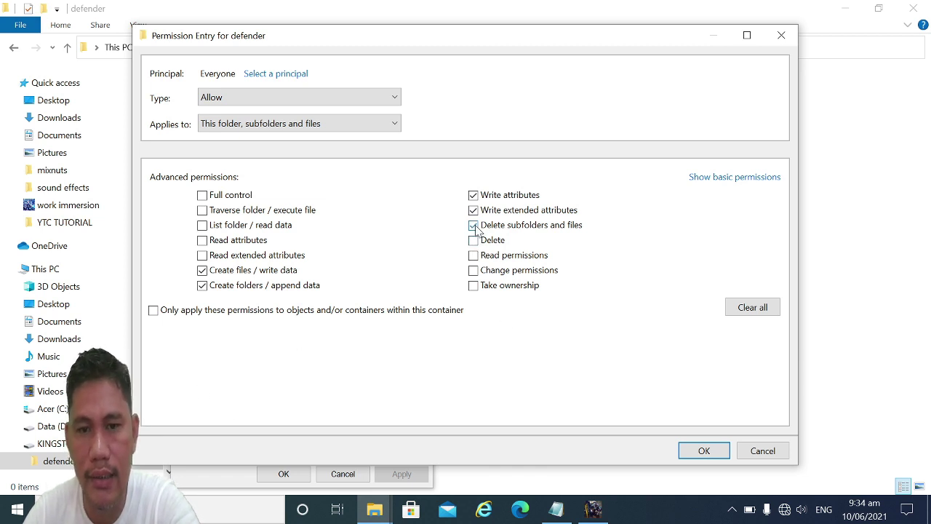
pyautogui.click(707, 452)
pyautogui.click(715, 427)
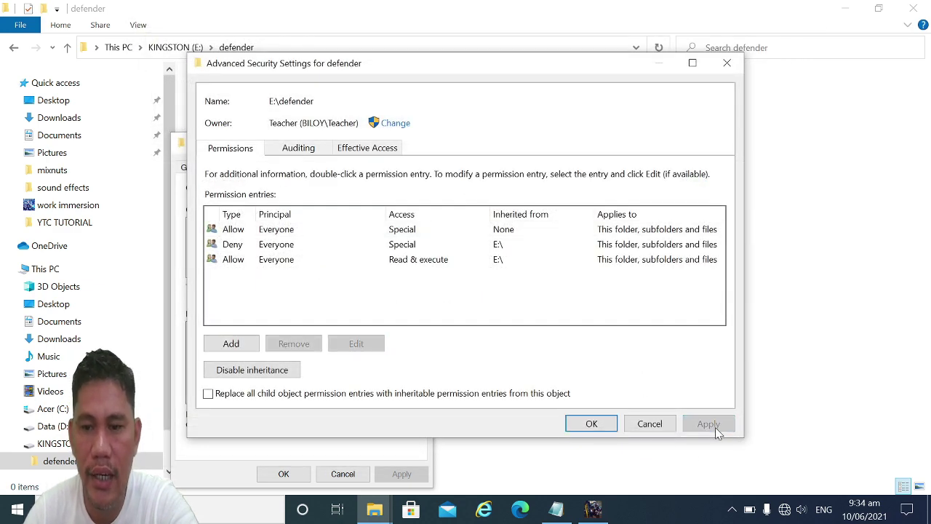
pyautogui.click(595, 426)
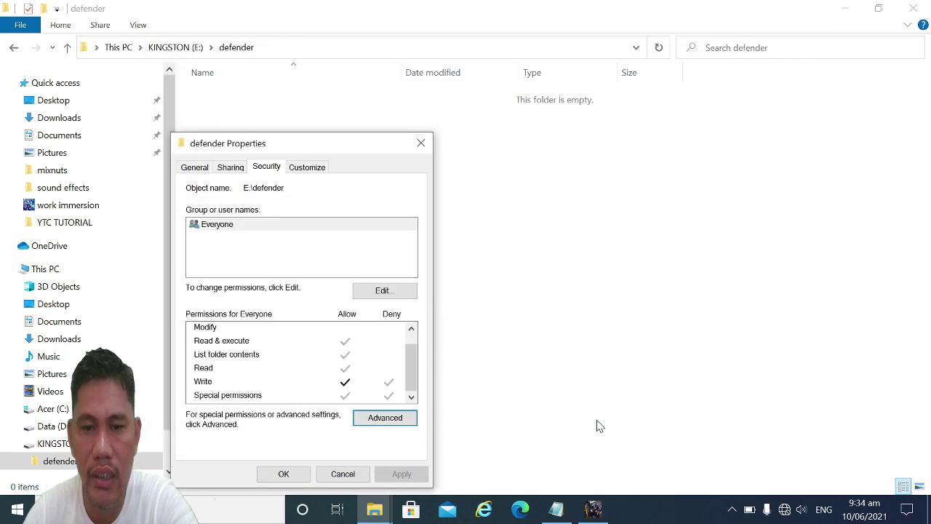
pyautogui.click(285, 474)
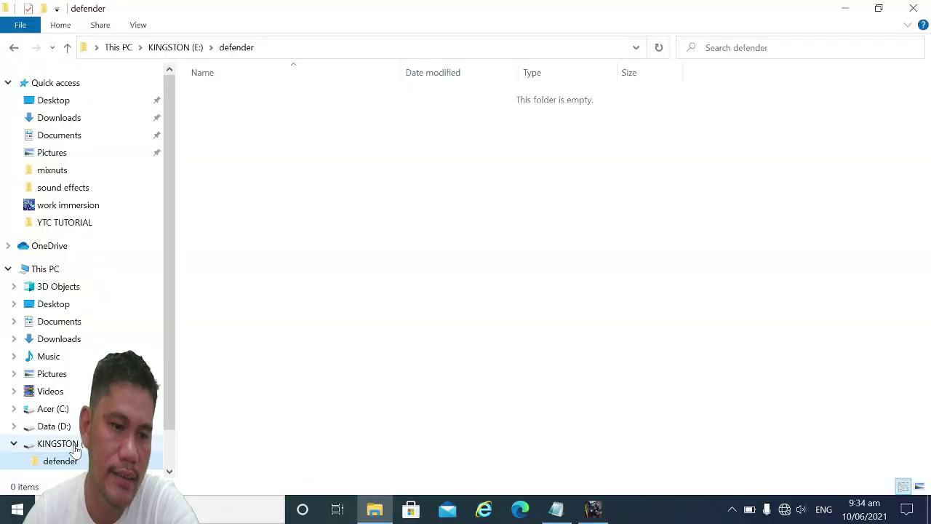
# Copy the "tvl UPDATE WORK IMMERSION THUMB NAIL" image from the Documents folder.
pyautogui.click(73, 445)
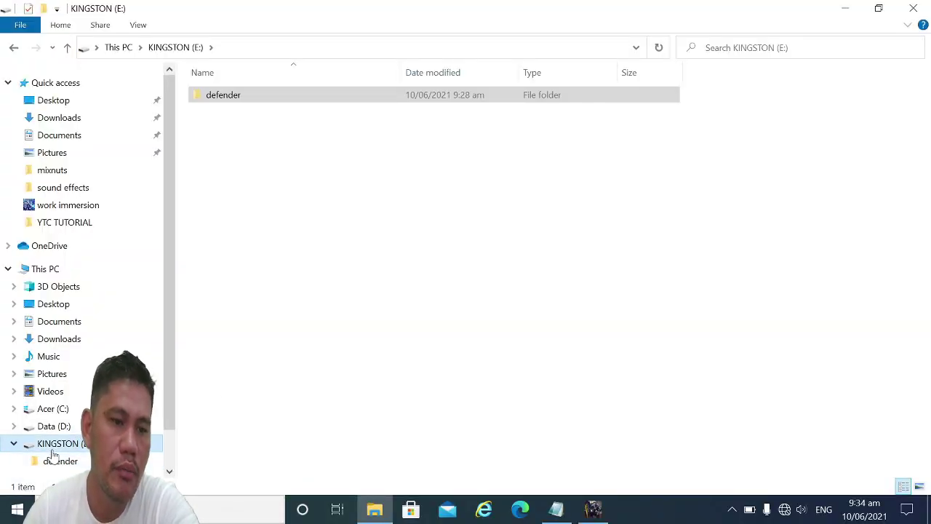
pyautogui.click(68, 154)
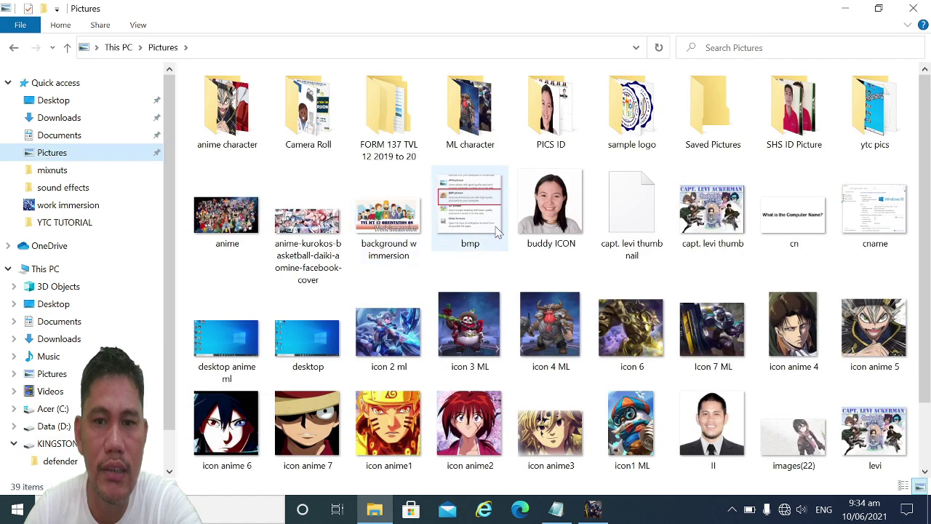
pyautogui.click(64, 136)
pyautogui.rightClick(313, 265)
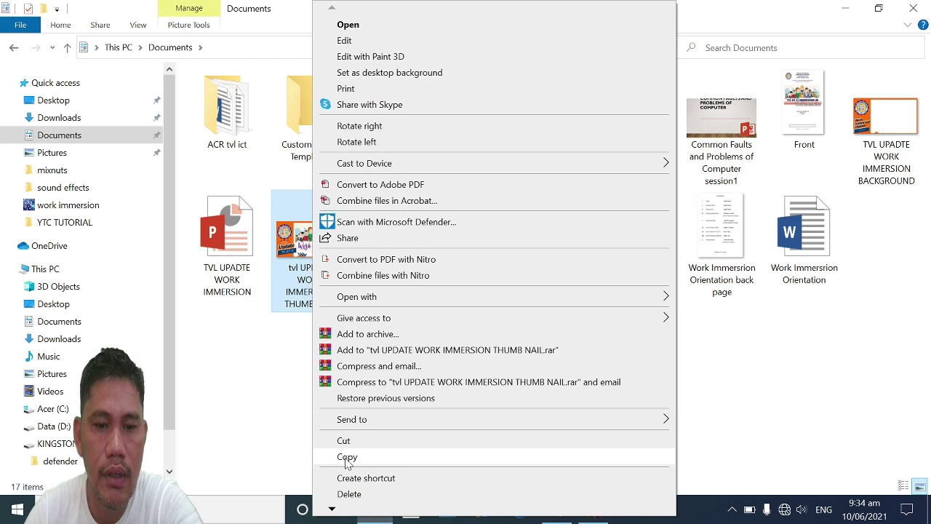
pyautogui.click(347, 456)
# Try to paste the copied image directly into the root of the KINGSTON (E:) drive and dismiss the resulting dialog.
pyautogui.click(32, 444)
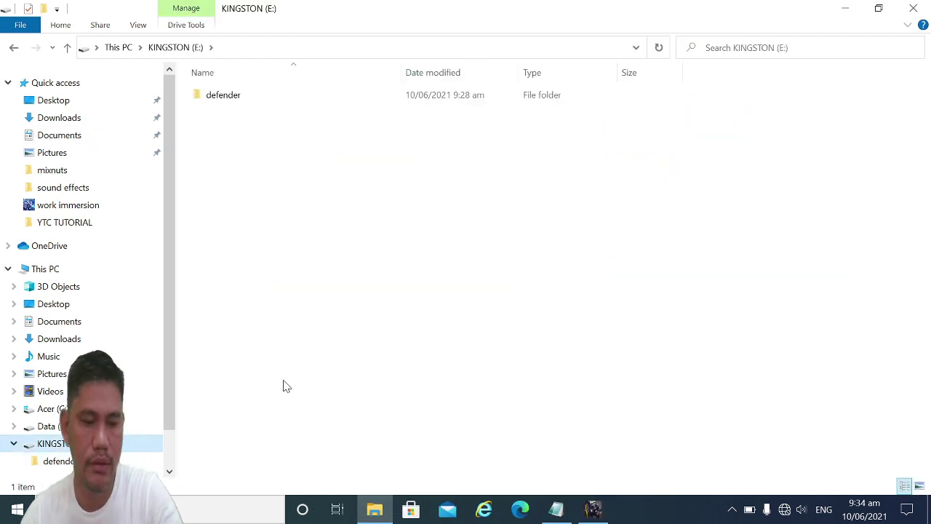
pyautogui.rightClick(354, 316)
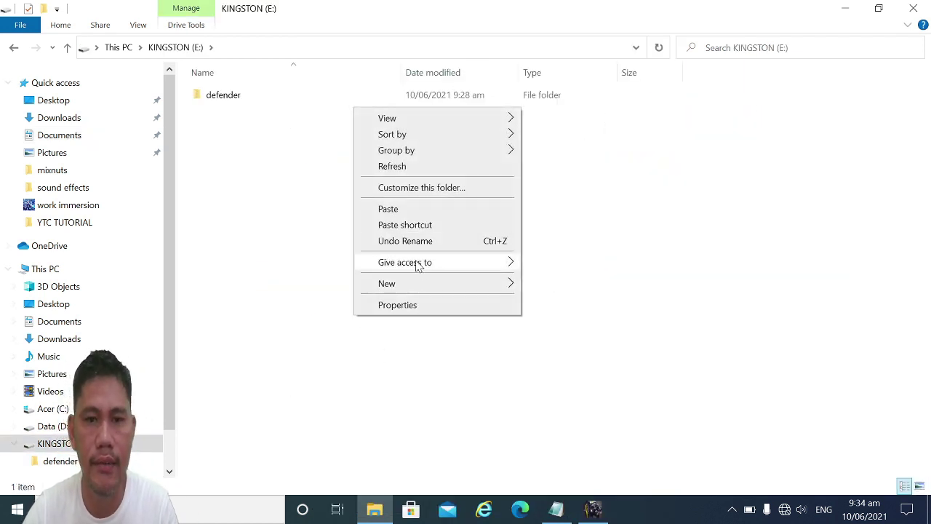
pyautogui.click(404, 210)
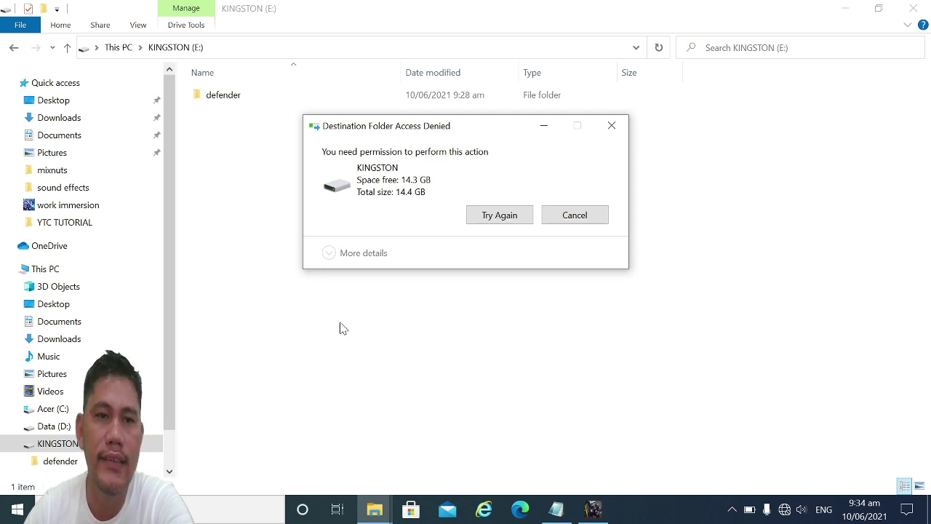
pyautogui.click(612, 126)
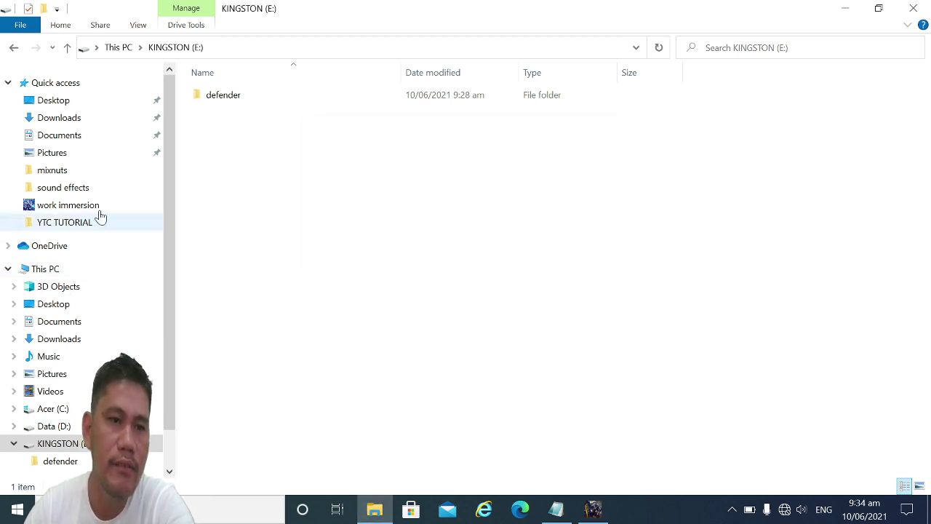
# Paste the copied image into the defender folder on the KINGSTON (E:) drive.
pyautogui.click(62, 444)
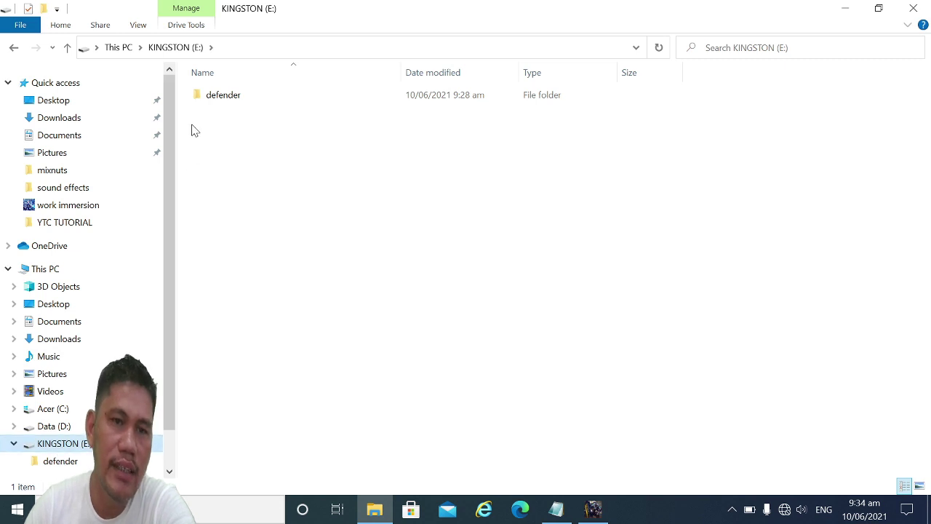
pyautogui.doubleClick(197, 95)
pyautogui.rightClick(388, 322)
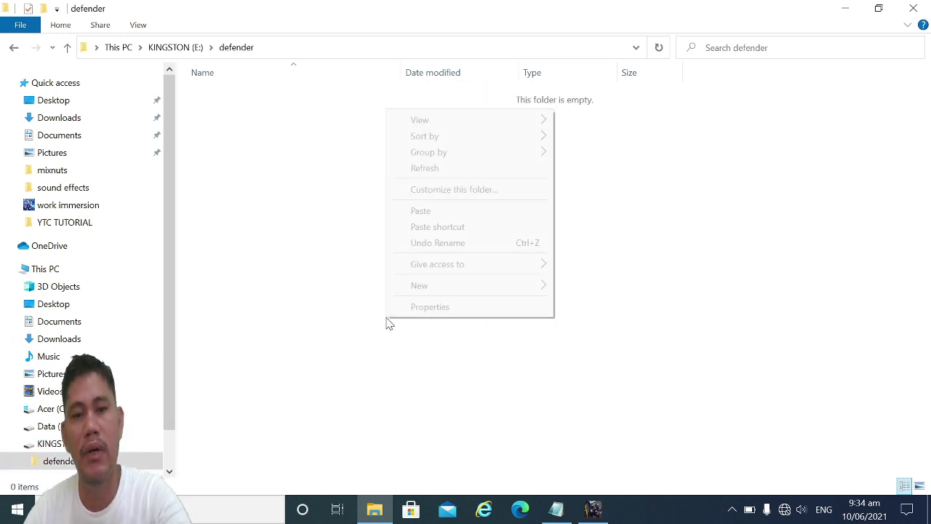
pyautogui.click(422, 211)
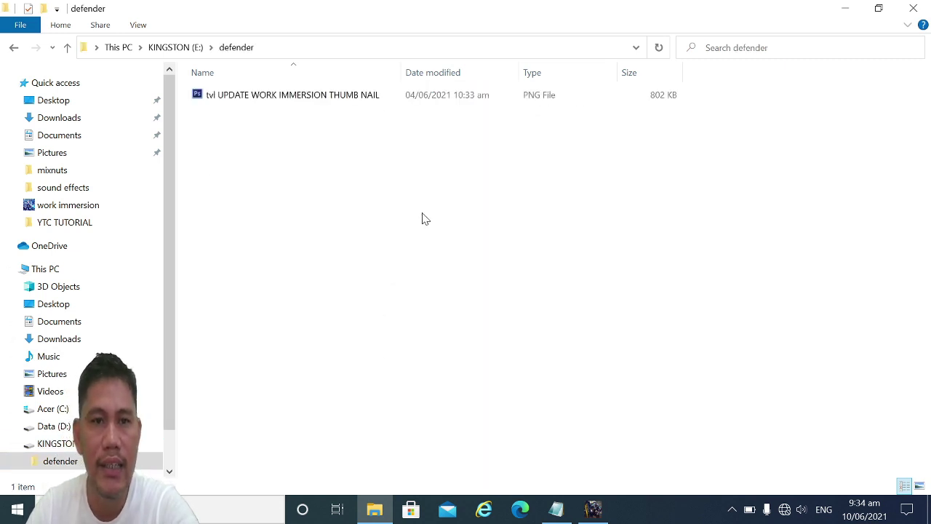
# Examine the contents of the KINGSTON (E:) root and its defender folder, ending at the drive root.
pyautogui.click(175, 47)
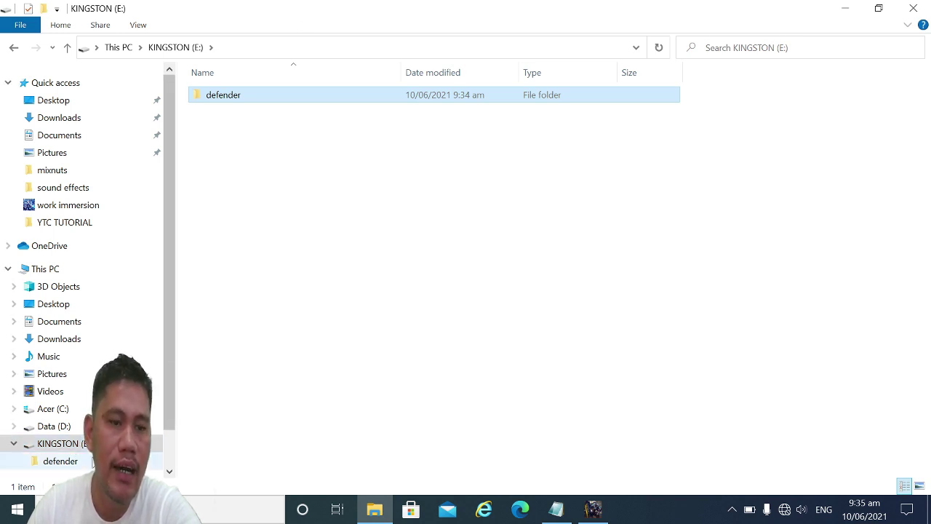
pyautogui.doubleClick(252, 97)
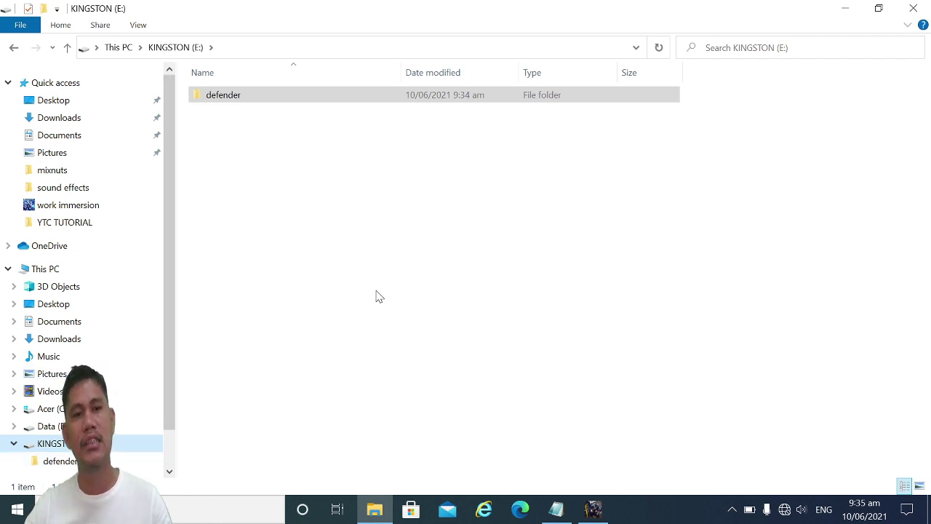
pyautogui.press('Return')
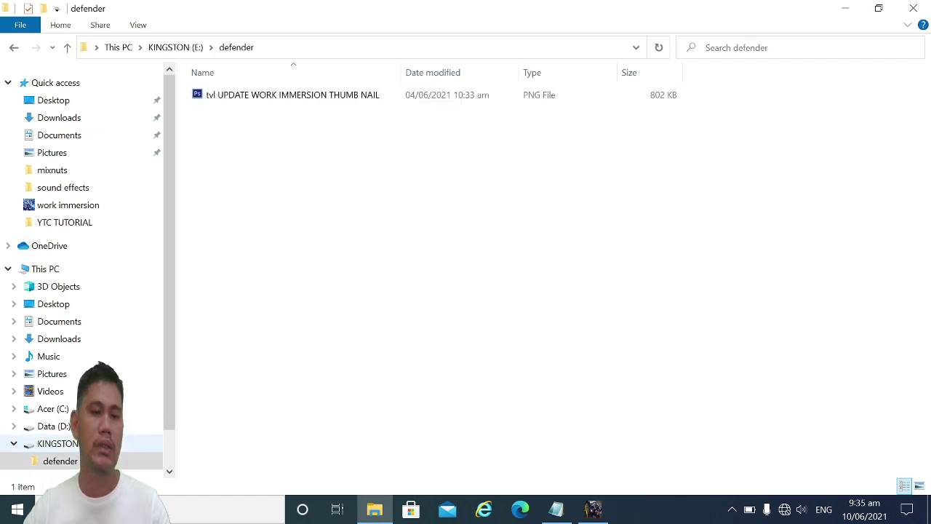
pyautogui.press('BackSpace')
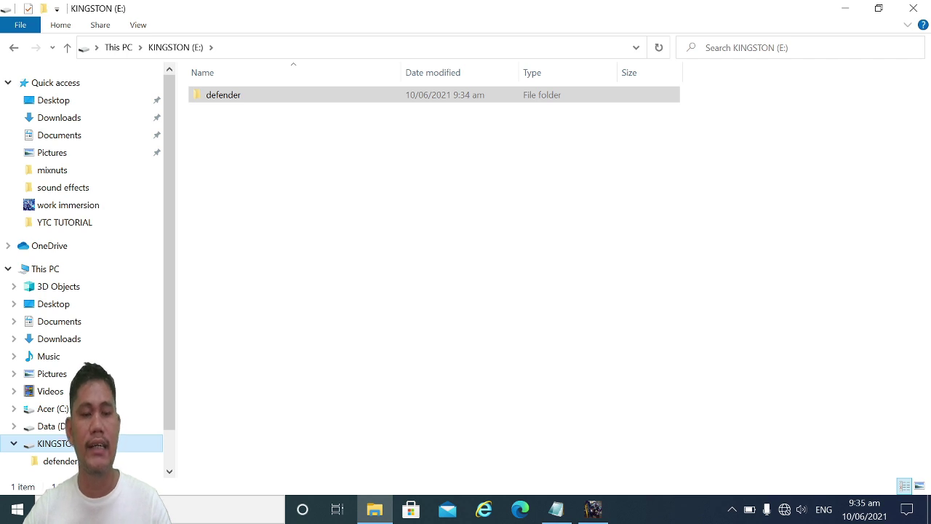
pyautogui.doubleClick(246, 94)
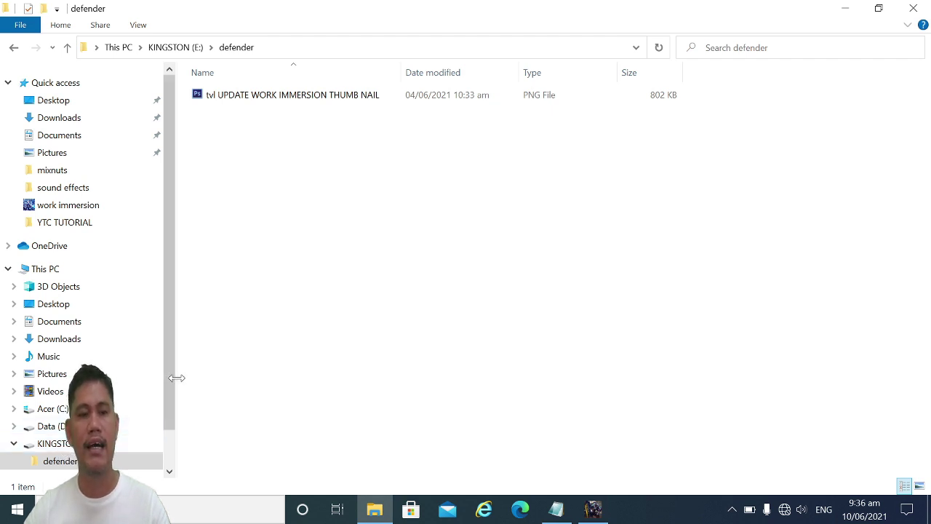
pyautogui.moveTo(170, 368)
pyautogui.mouseDown()
pyautogui.moveTo(168, 427)
pyautogui.moveTo(175, 370)
pyautogui.mouseUp()
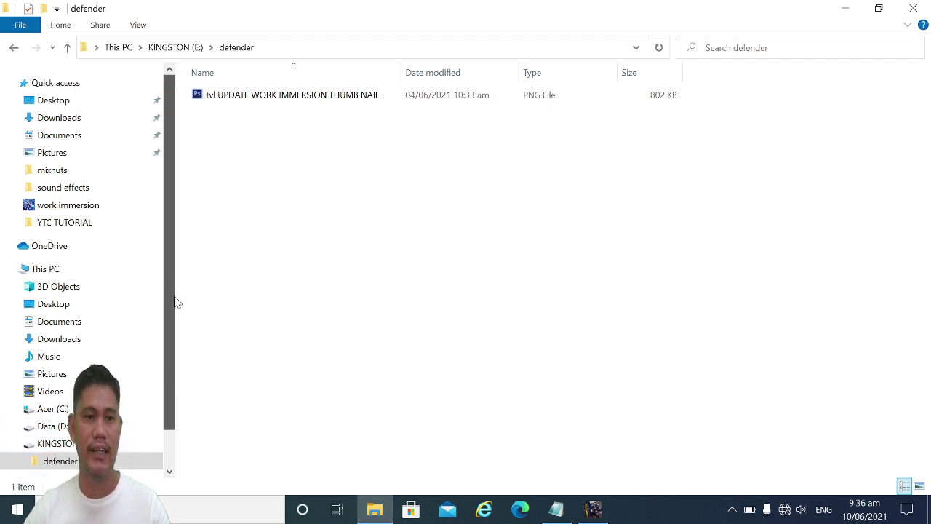
pyautogui.moveTo(175, 298)
pyautogui.mouseDown()
pyautogui.moveTo(174, 426)
pyautogui.moveTo(179, 312)
pyautogui.mouseUp()
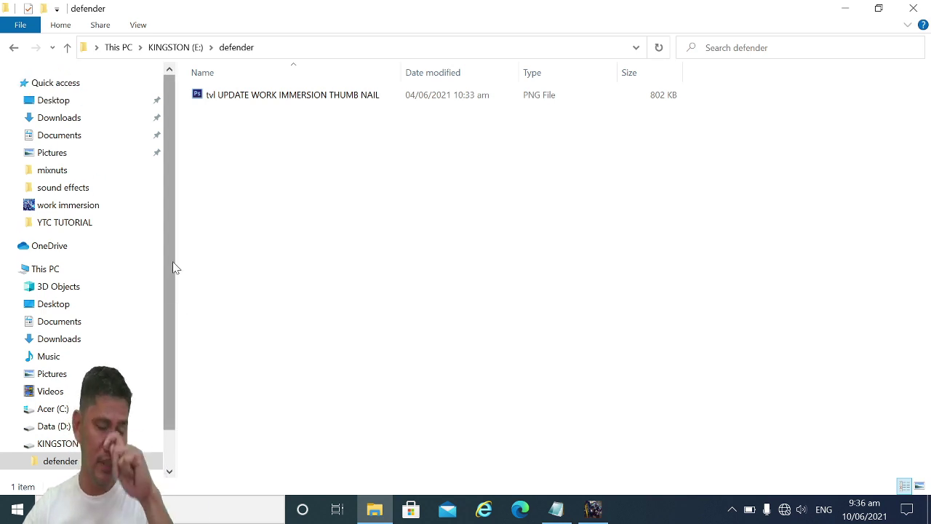
pyautogui.moveTo(173, 268); pyautogui.dragTo(173, 328)
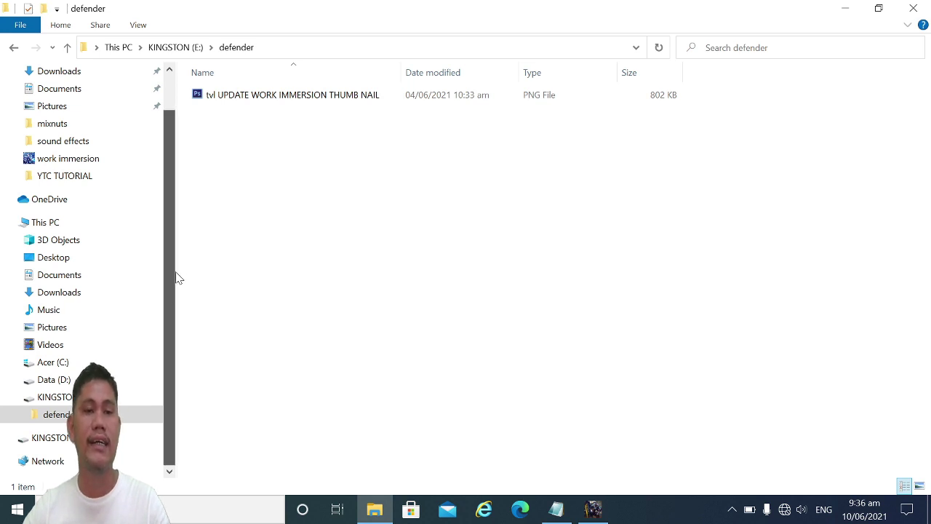
pyautogui.moveTo(177, 273); pyautogui.dragTo(182, 255)
pyautogui.moveTo(166, 216); pyautogui.dragTo(167, 288)
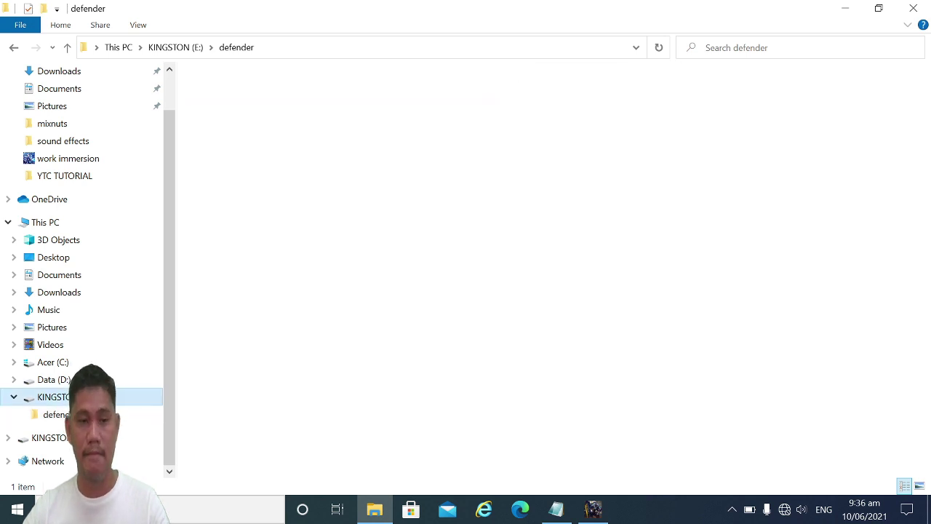
pyautogui.click(54, 396)
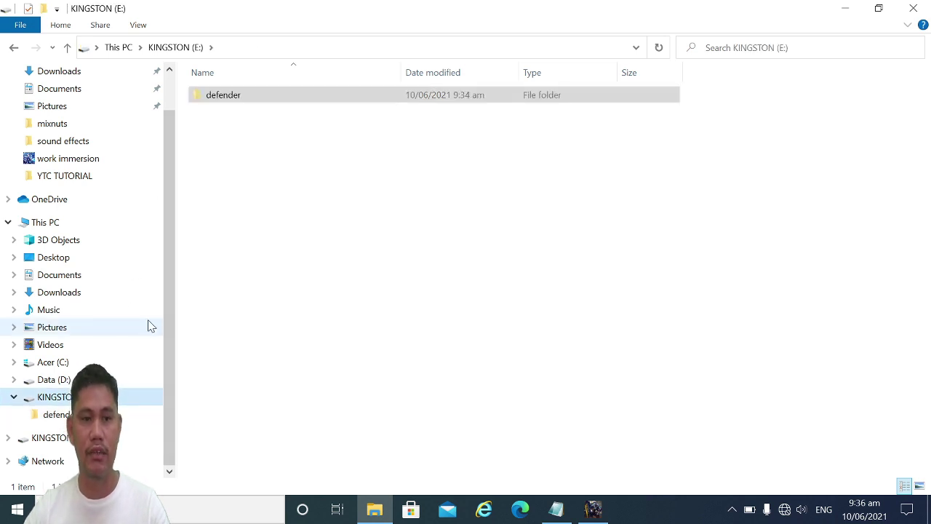